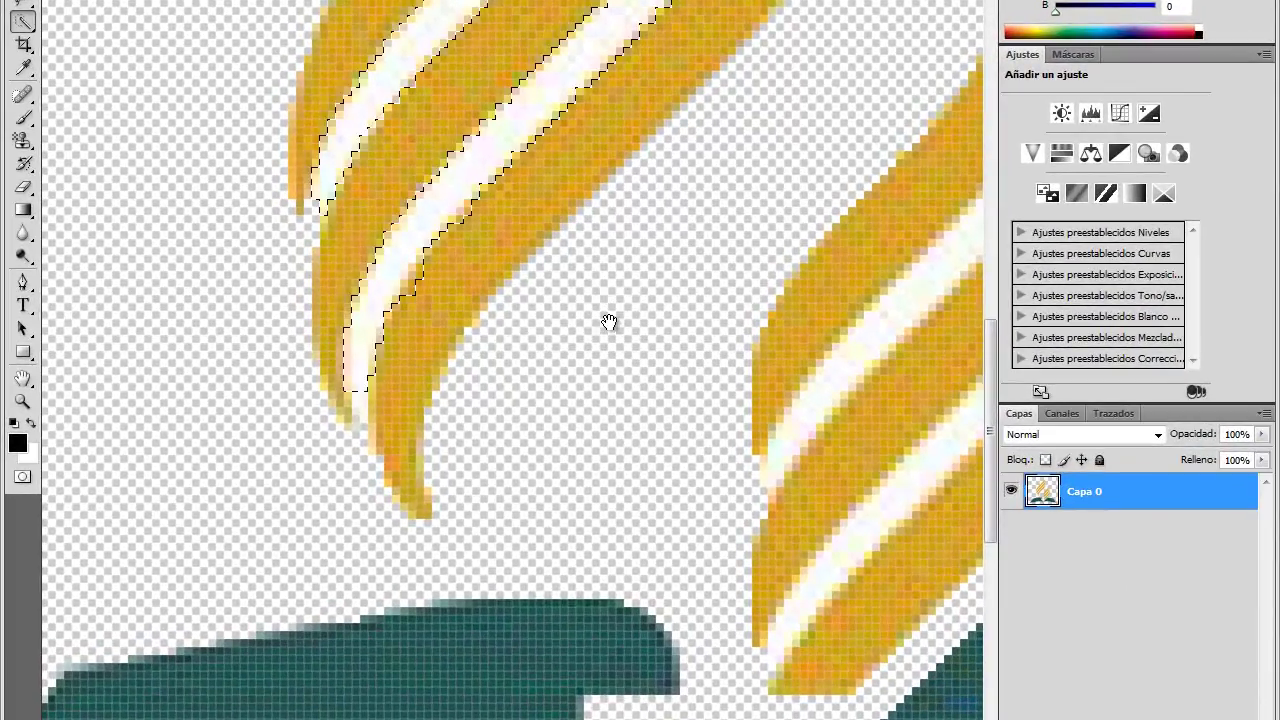
# Extend the Quick Selection down the left flame's white stripe to its lower tip
pyautogui.moveTo(608, 323); pyautogui.dragTo(565, 418)
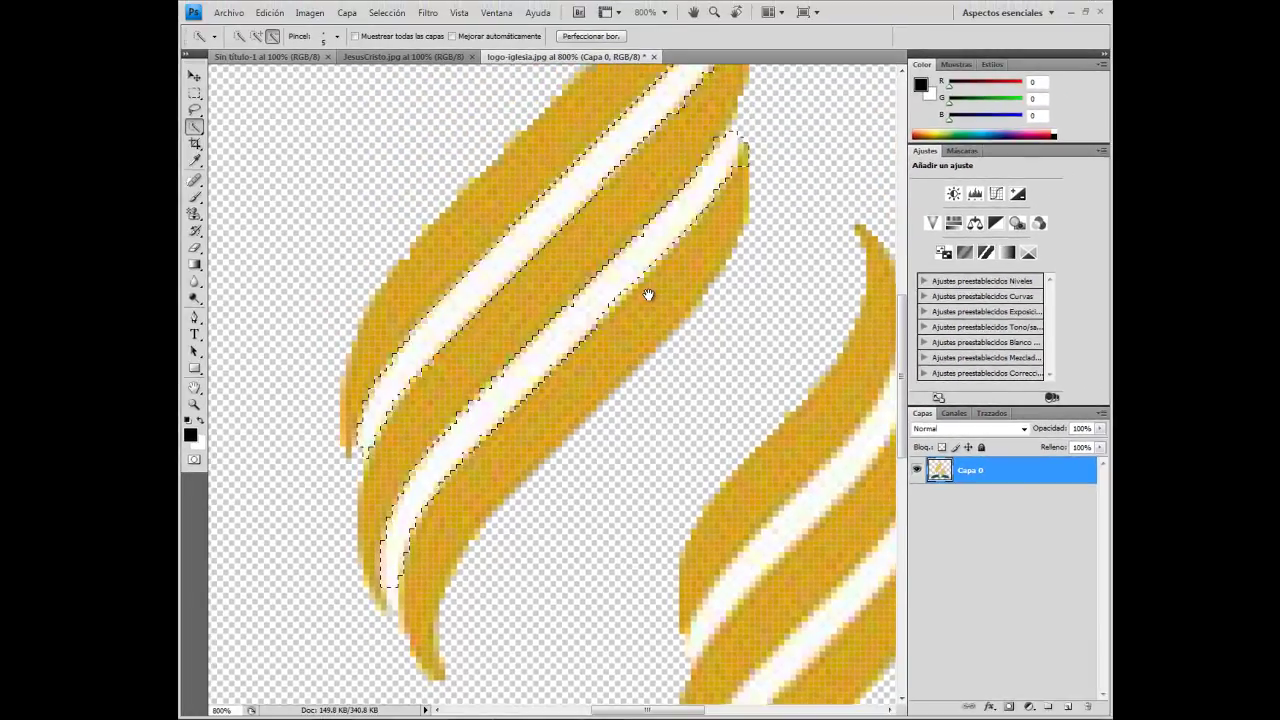
pyautogui.scroll(-2, 657, 300)
pyautogui.scroll(-2, 677, 234)
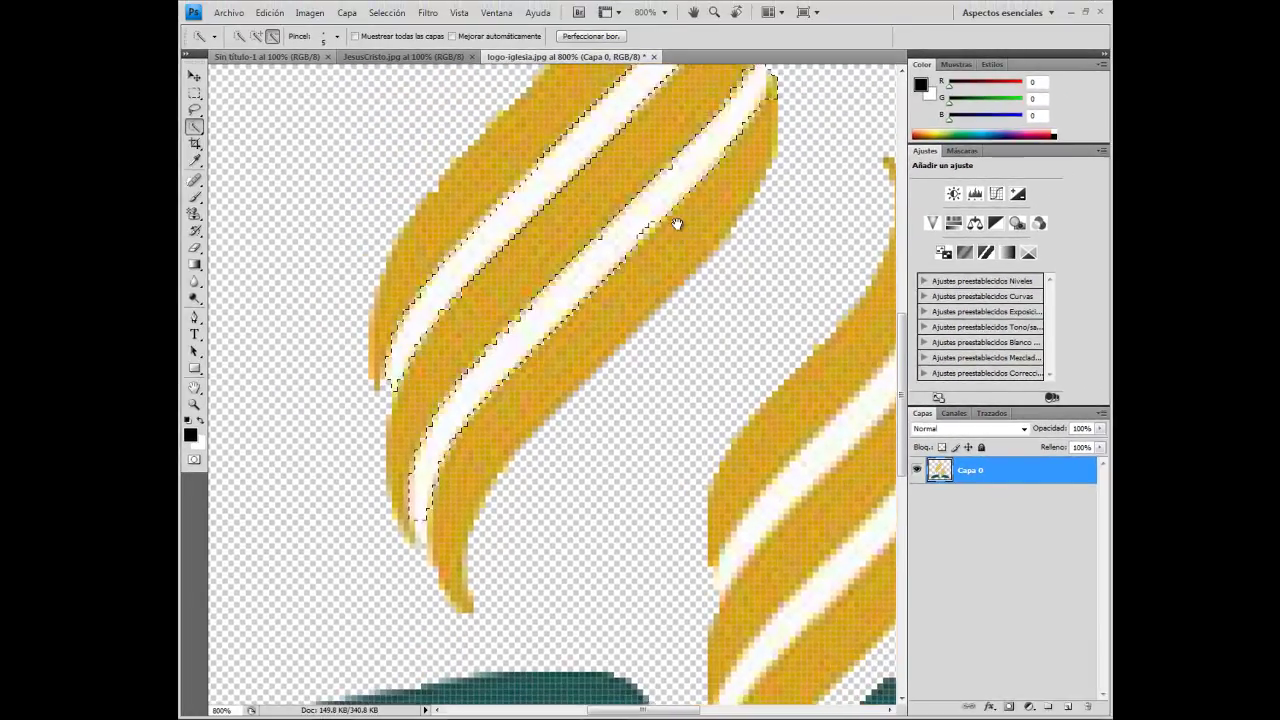
pyautogui.scroll(-1, 470, 453)
pyautogui.moveTo(414, 463); pyautogui.dragTo(405, 470)
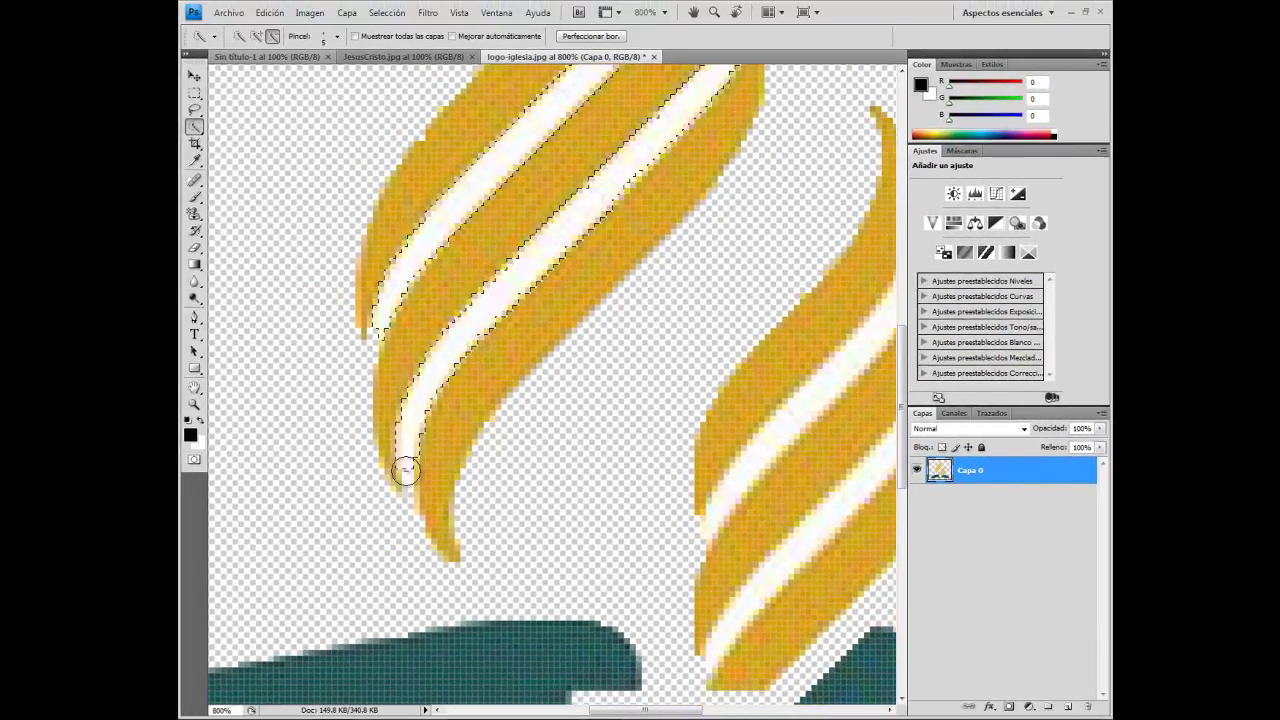
pyautogui.click(228, 12)
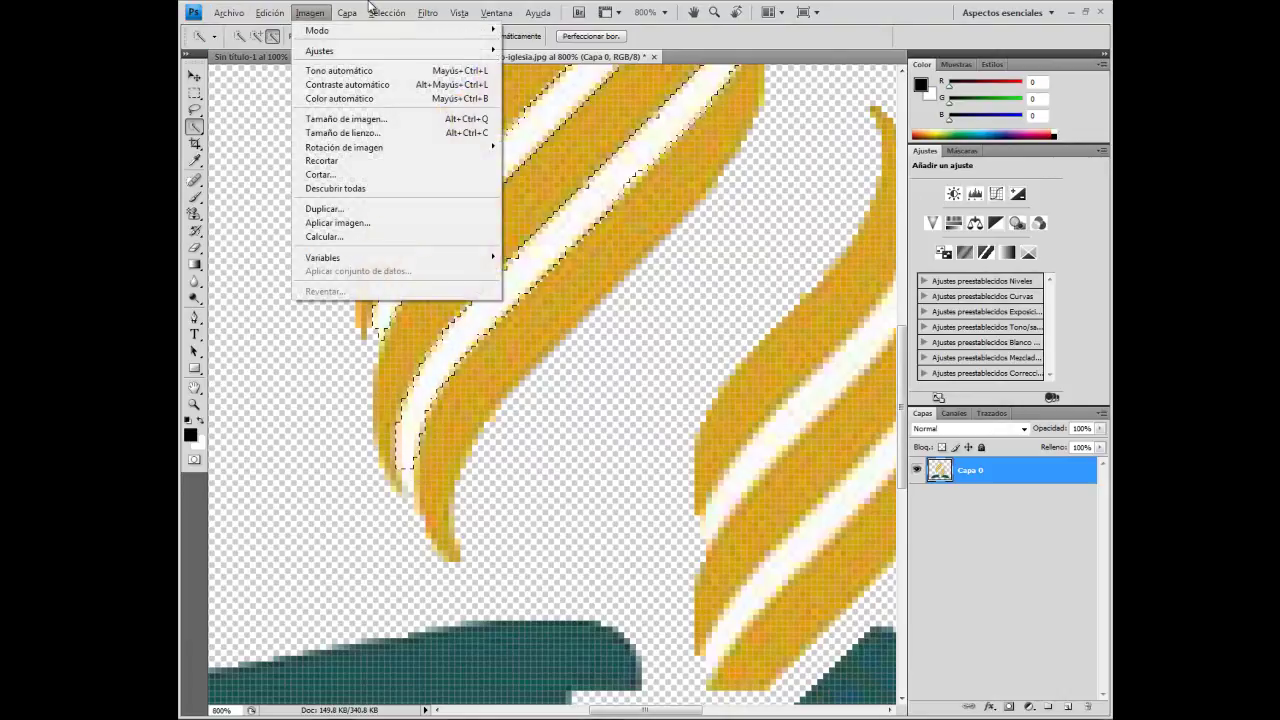
pyautogui.click(366, 5)
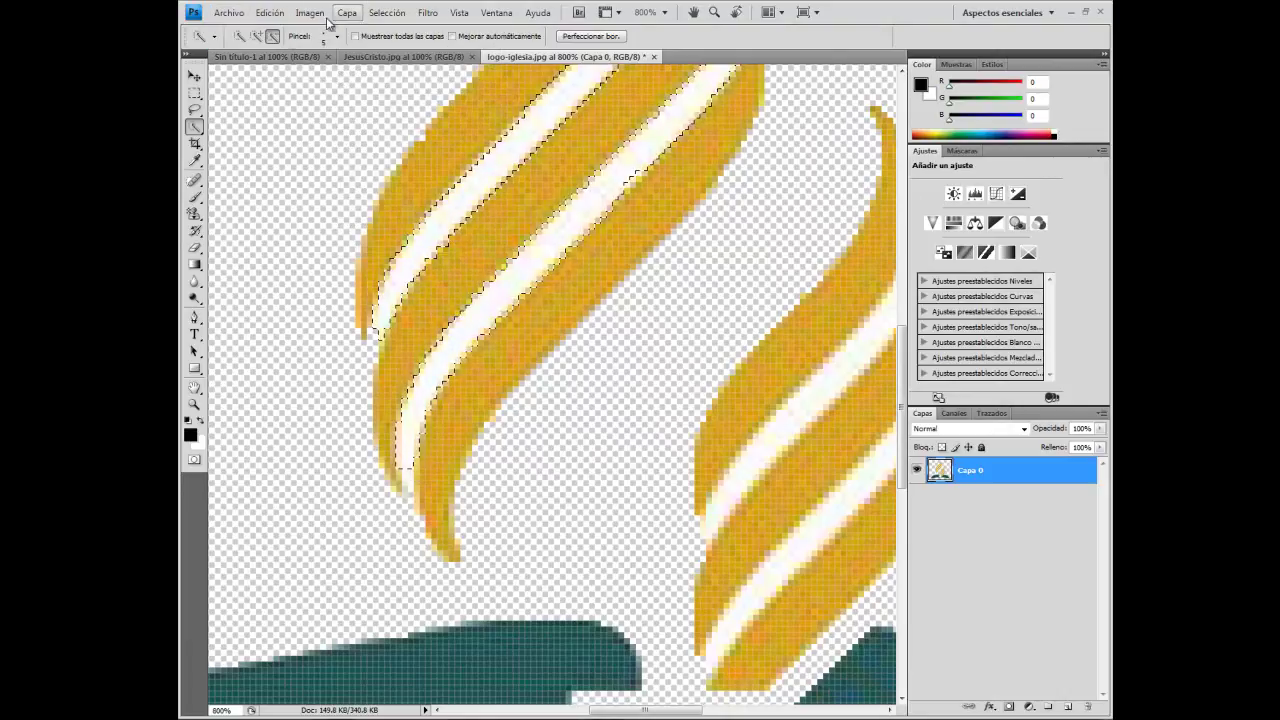
# Add the lower stripe tip to the selection, then trim it in subtract mode
pyautogui.click(409, 460)
pyautogui.moveTo(407, 470); pyautogui.dragTo(437, 410)
pyautogui.keyDown('alt'); pyautogui.click(424, 489); pyautogui.keyUp('alt')
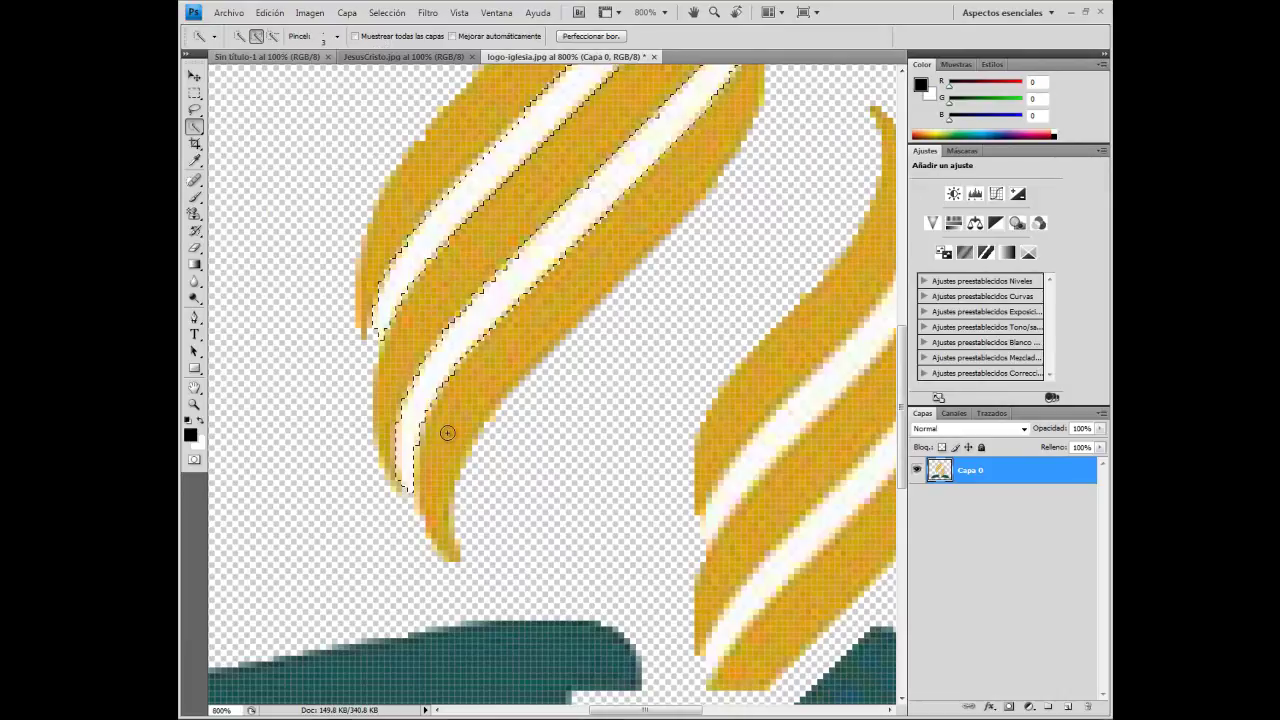
pyautogui.click(454, 426)
pyautogui.press(']')
pyautogui.press(']')
pyautogui.press(']')
pyautogui.click(454, 428)
# Clear the selection and reselect both white stripes with a resized Quick Selection brush
pyautogui.press(']')
pyautogui.hotkey('ctrl', 'd')
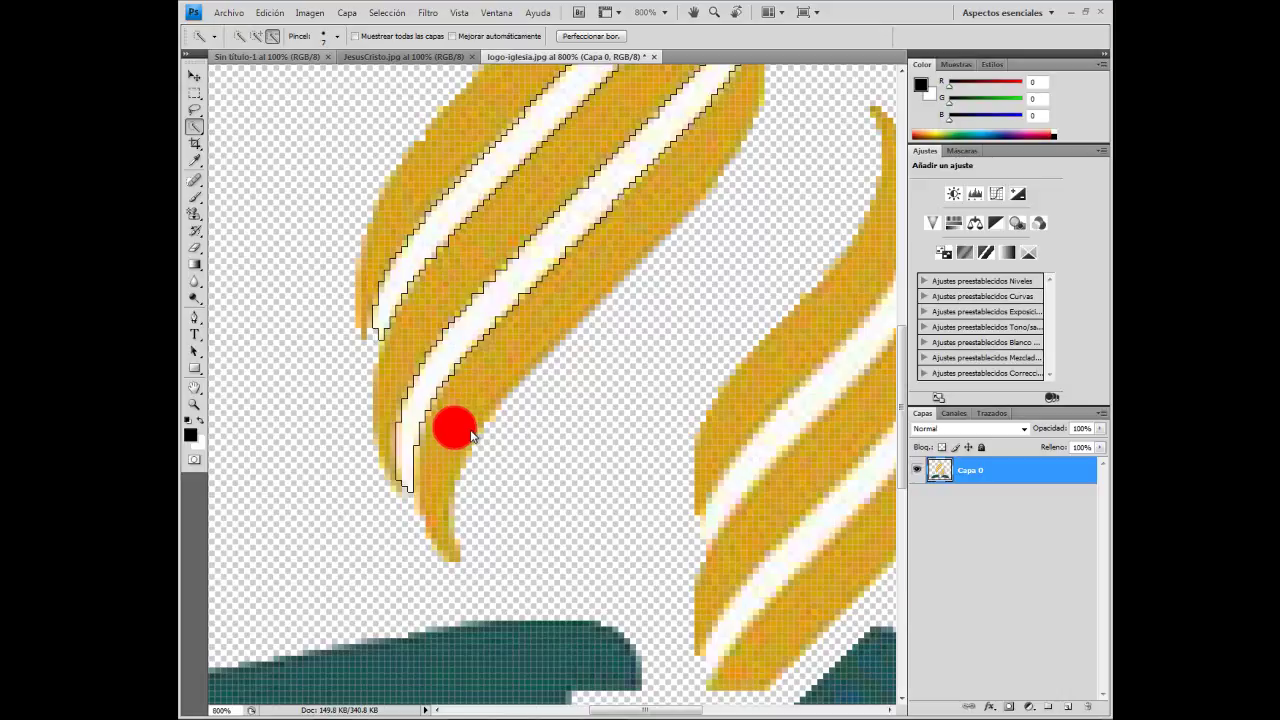
pyautogui.press(']')
pyautogui.press(']')
pyautogui.press(']')
pyautogui.click(454, 428)
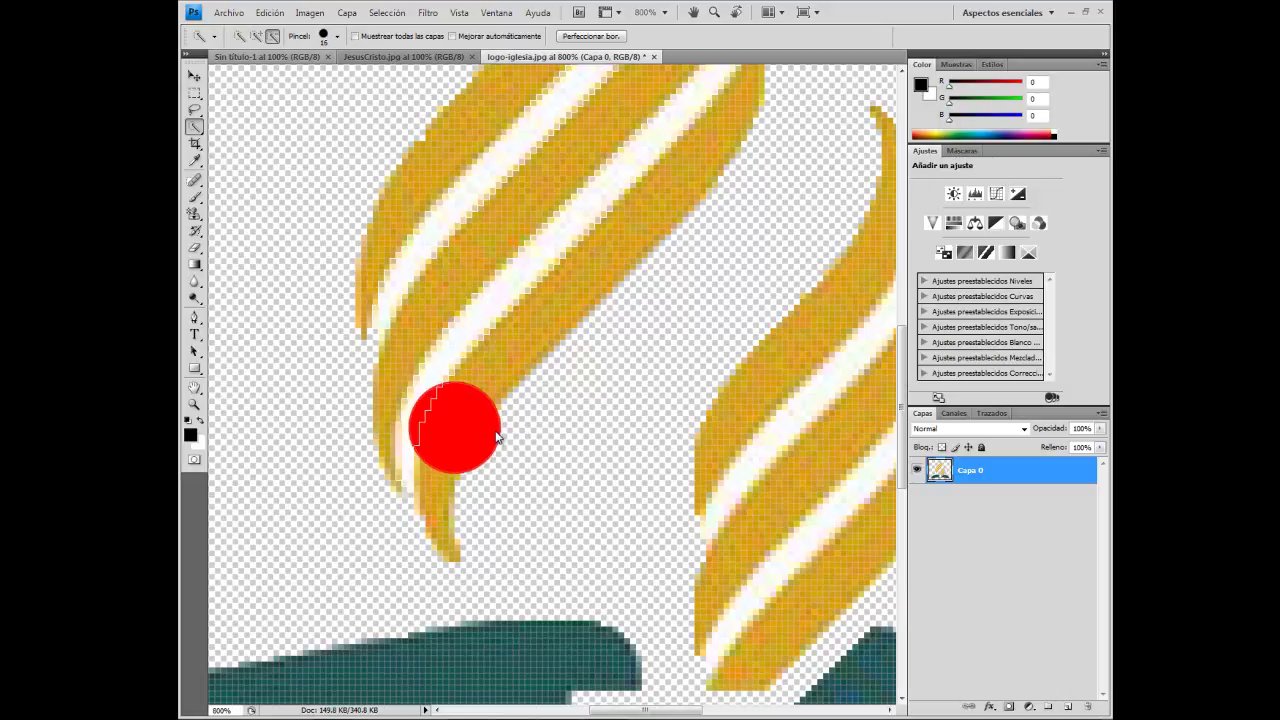
pyautogui.press('[')
pyautogui.press('[')
pyautogui.press('[')
pyautogui.click(454, 428)
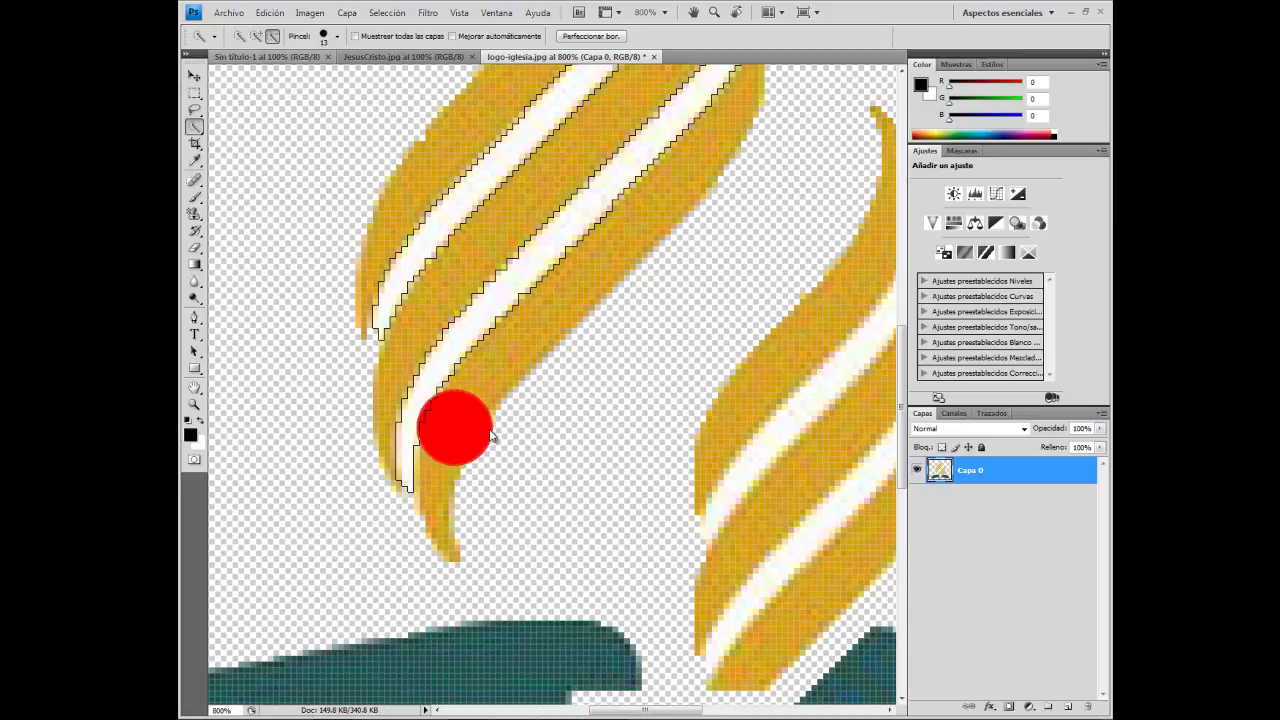
pyautogui.press(']')
pyautogui.press(']')
pyautogui.press(']')
pyautogui.press(']')
pyautogui.moveTo(605, 443); pyautogui.dragTo(638, 447)
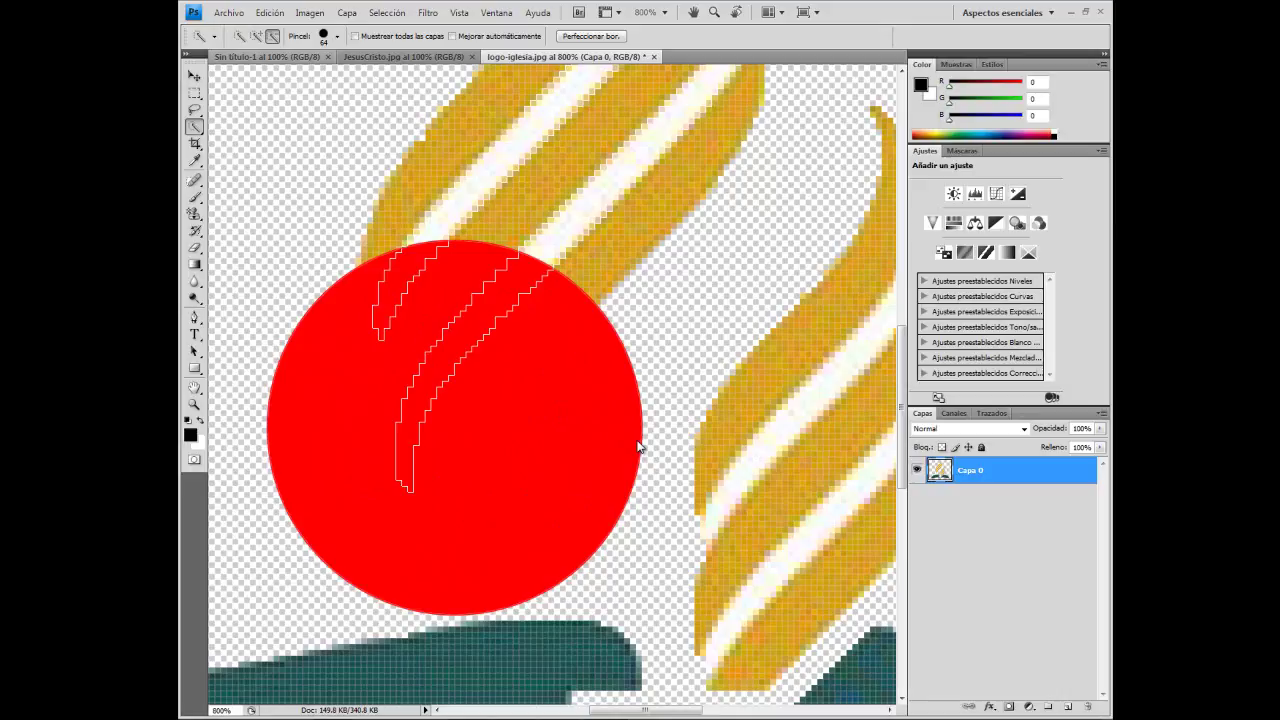
pyautogui.moveTo(638, 447)
pyautogui.mouseDown()
pyautogui.moveTo(459, 435)
pyautogui.moveTo(588, 433)
pyautogui.moveTo(476, 434)
pyautogui.mouseUp()
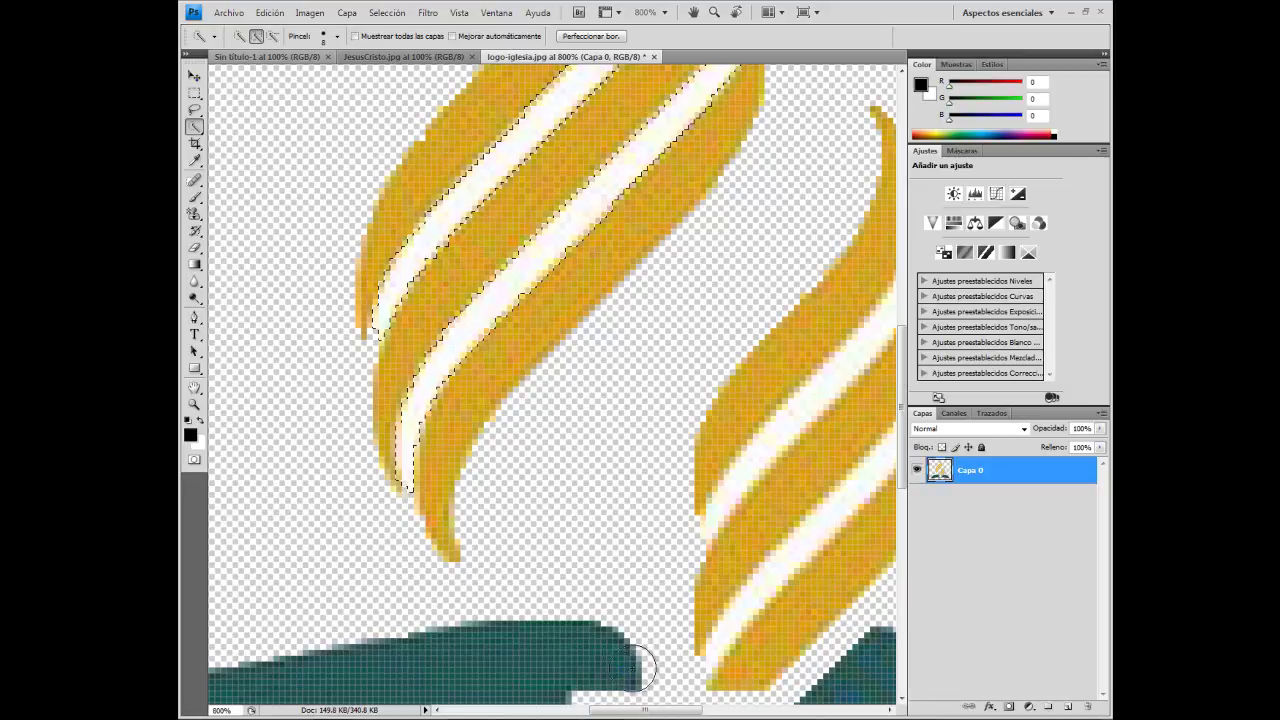
pyautogui.click(533, 377)
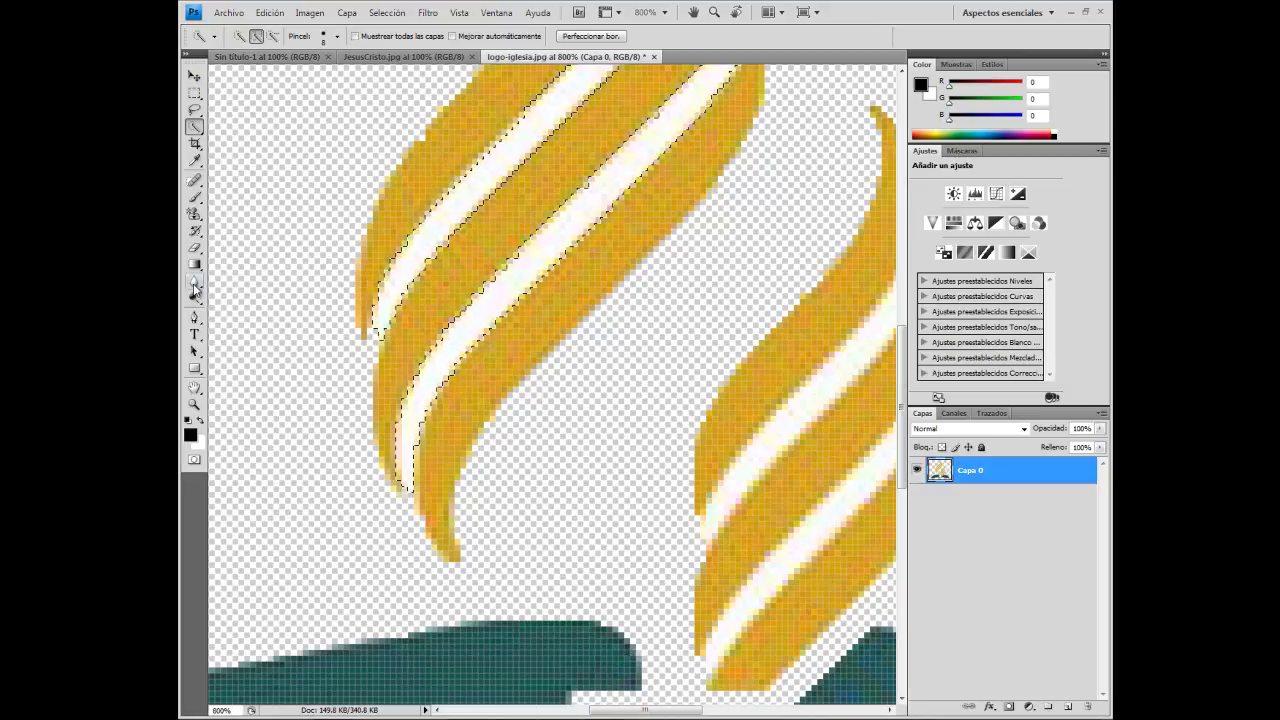
pyautogui.click(386, 13)
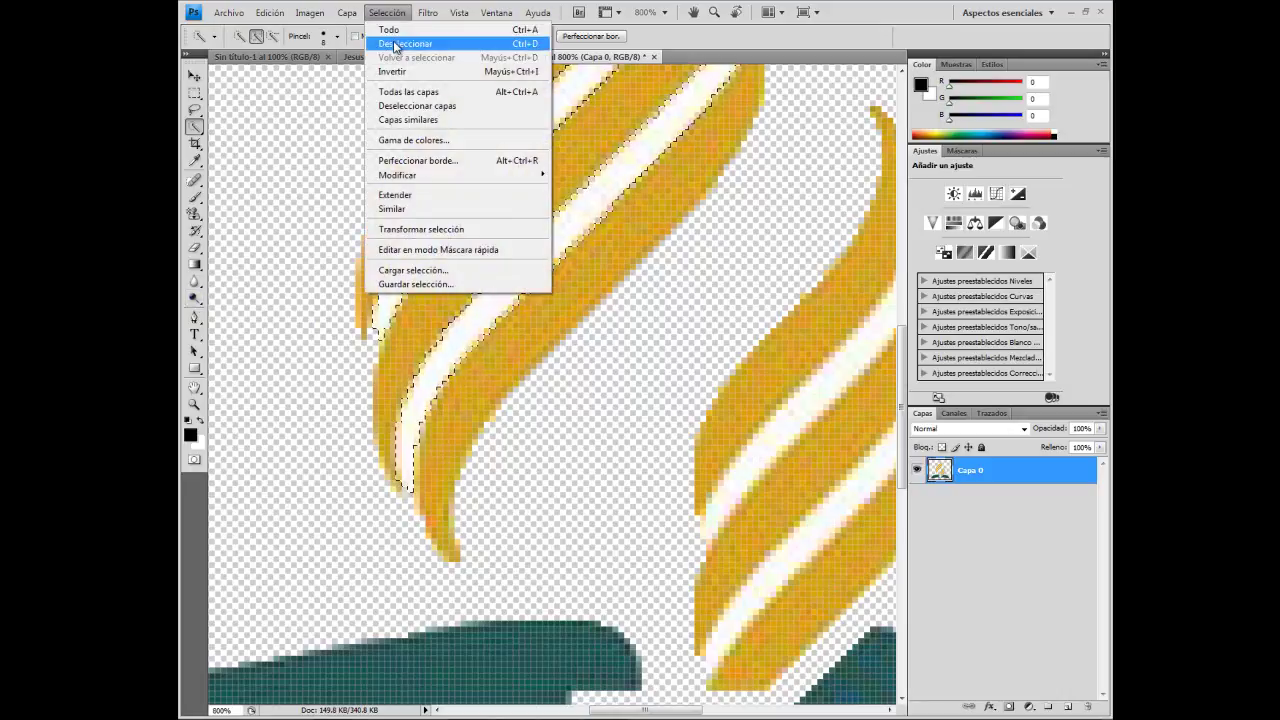
pyautogui.click(395, 45)
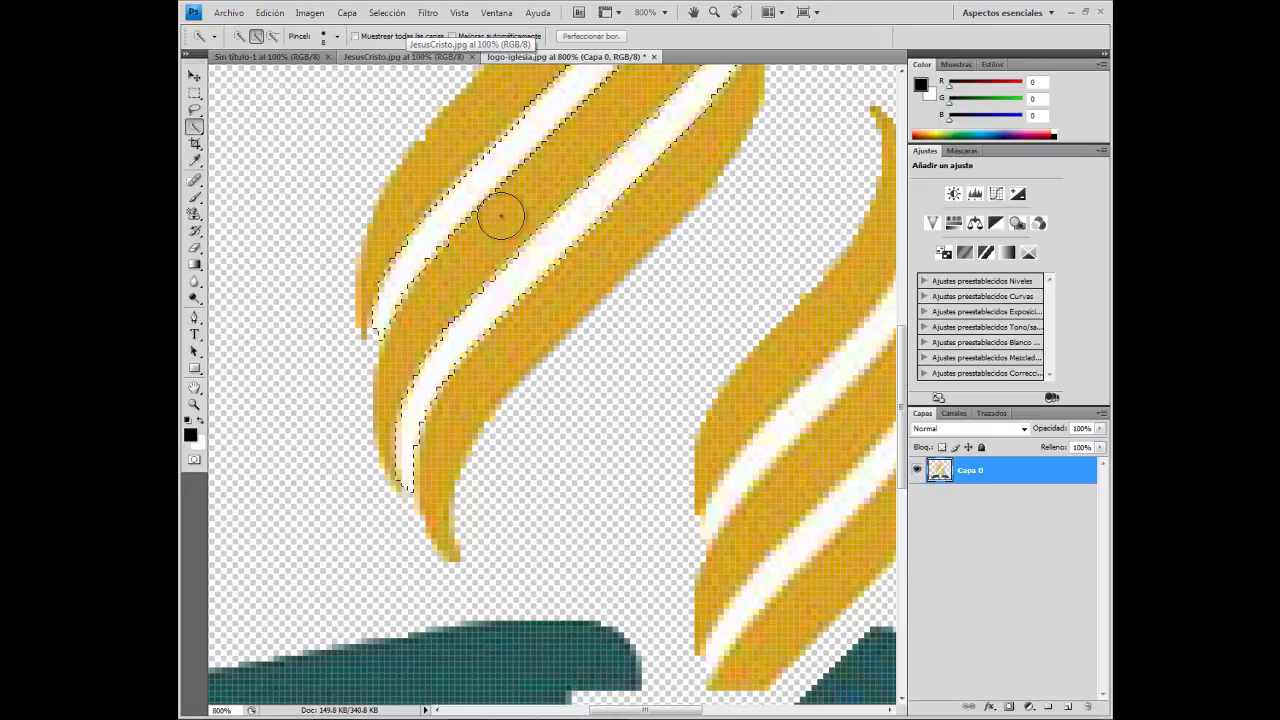
pyautogui.click(386, 13)
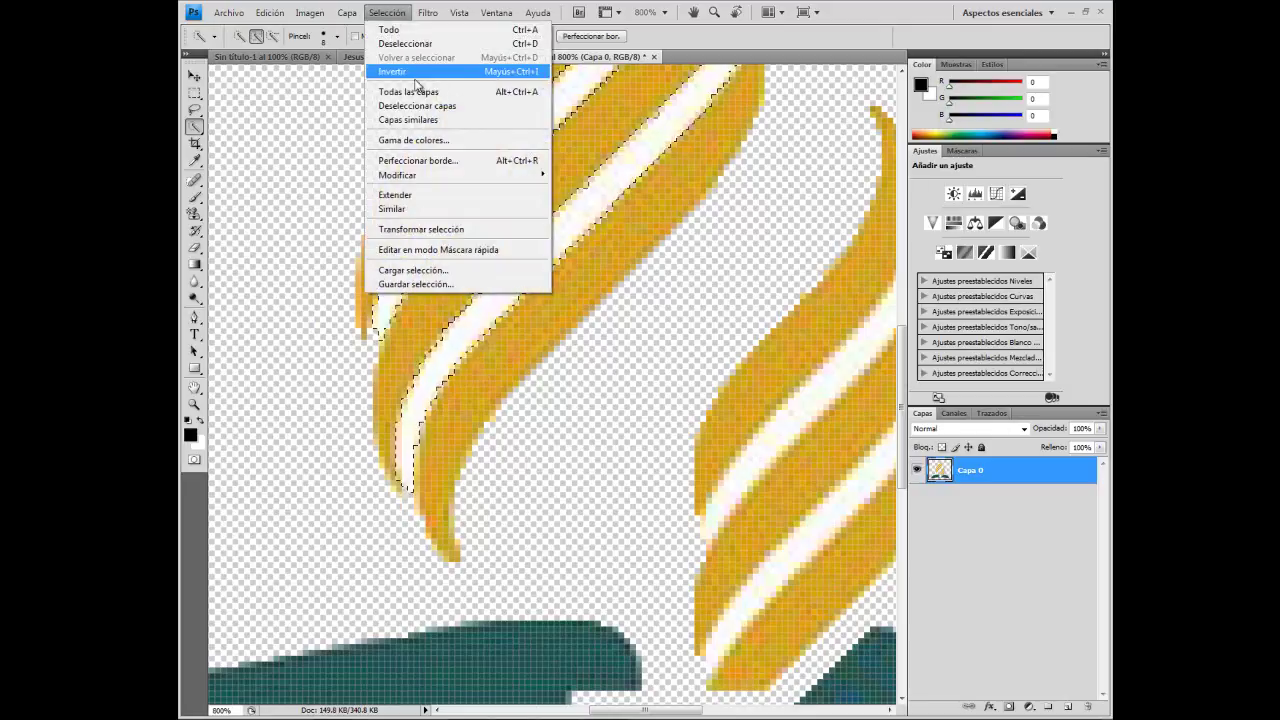
pyautogui.moveTo(397, 175)
pyautogui.click(588, 230)
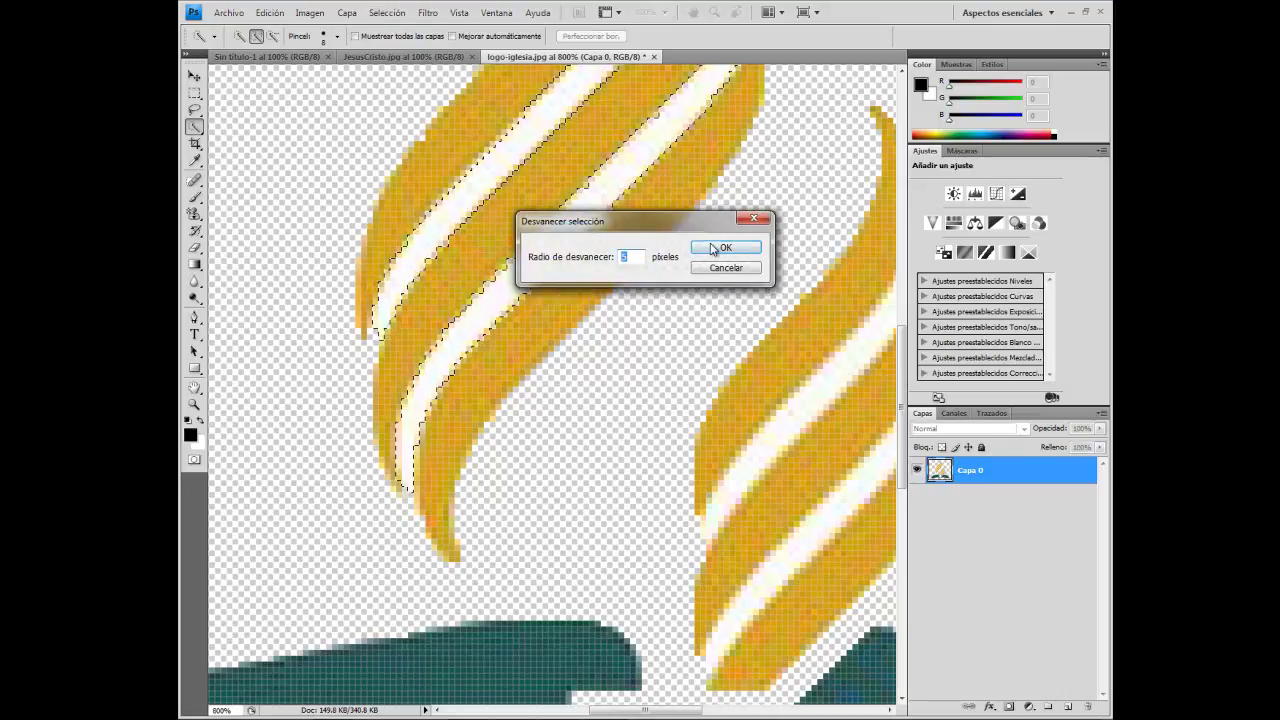
pyautogui.click(714, 248)
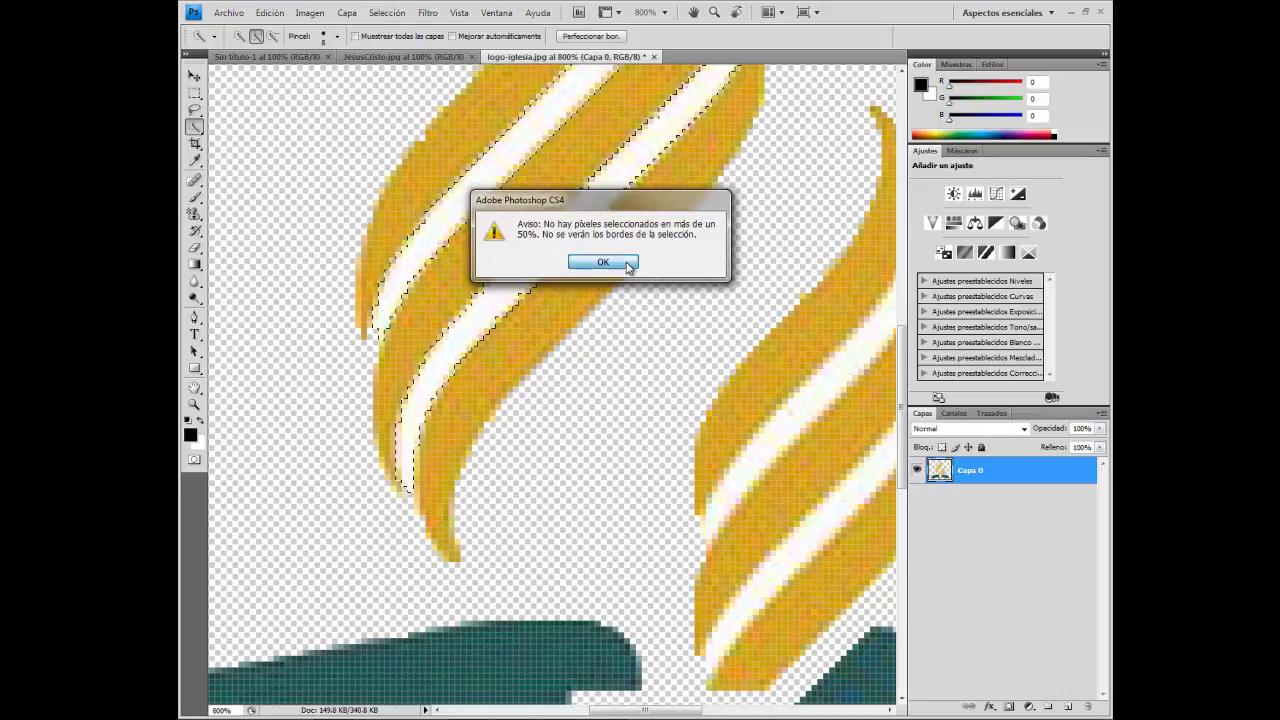
pyautogui.click(627, 264)
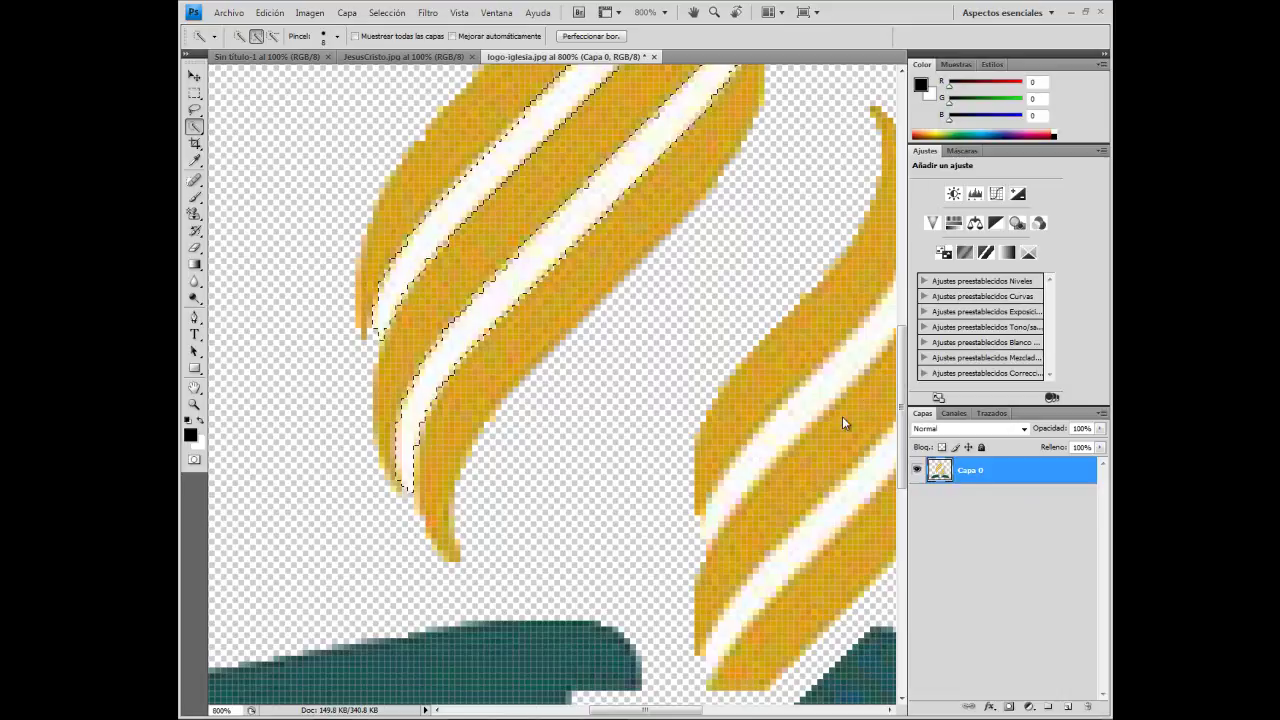
# Refine Edge with red overlay preview, contrast 10%, smooth 11 and a larger radius
pyautogui.click(590, 36)
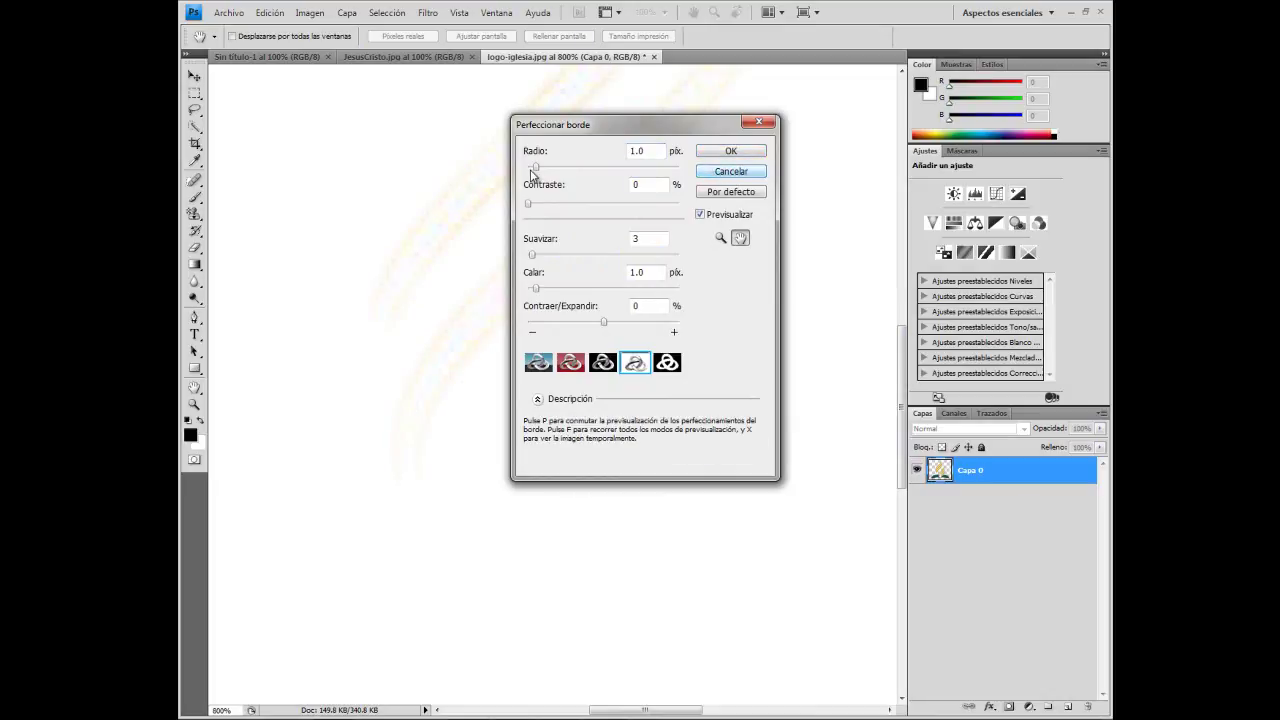
pyautogui.click(570, 362)
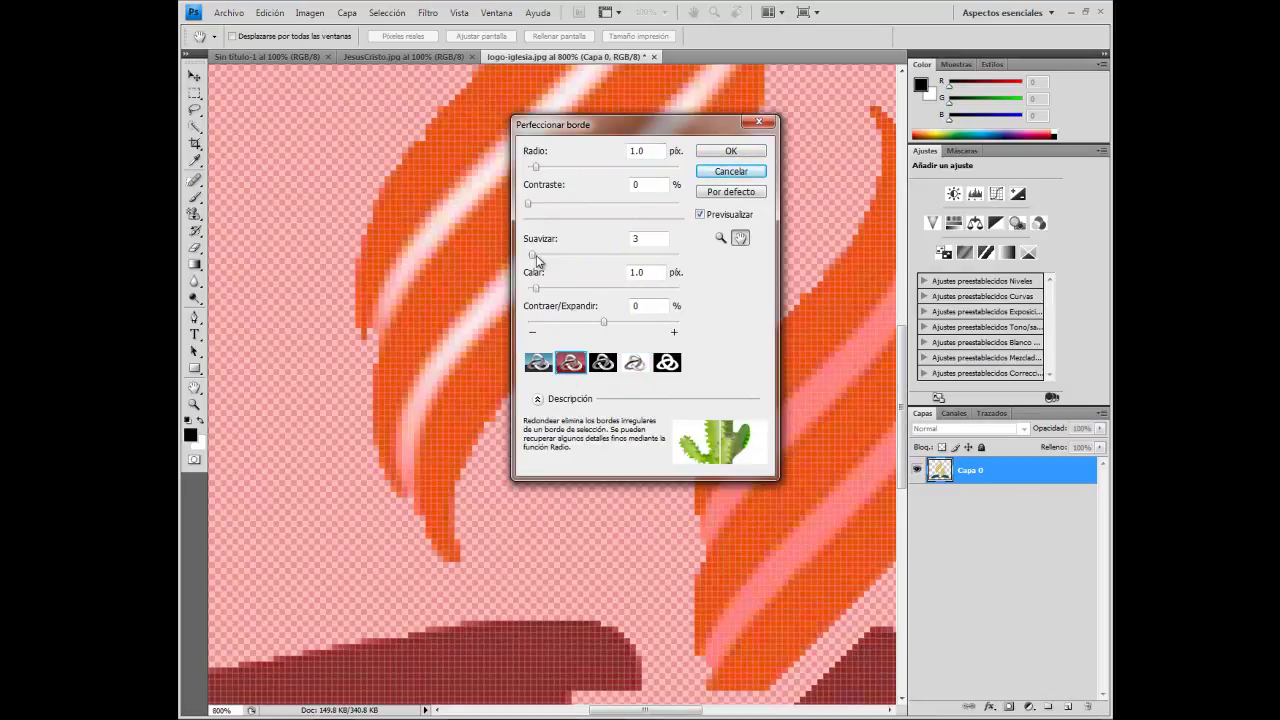
pyautogui.moveTo(606, 126); pyautogui.dragTo(686, 120)
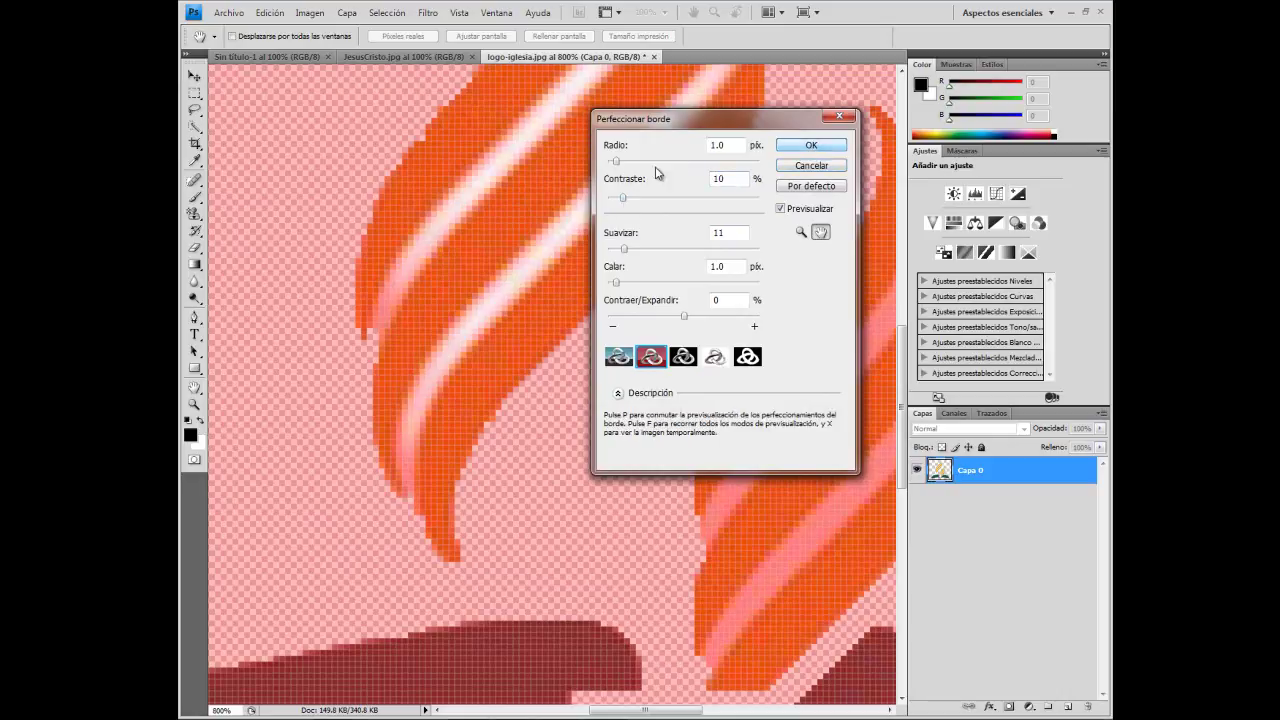
pyautogui.click(617, 163)
pyautogui.moveTo(620, 165)
pyautogui.mouseDown()
pyautogui.moveTo(641, 166)
pyautogui.moveTo(616, 164)
pyautogui.mouseUp()
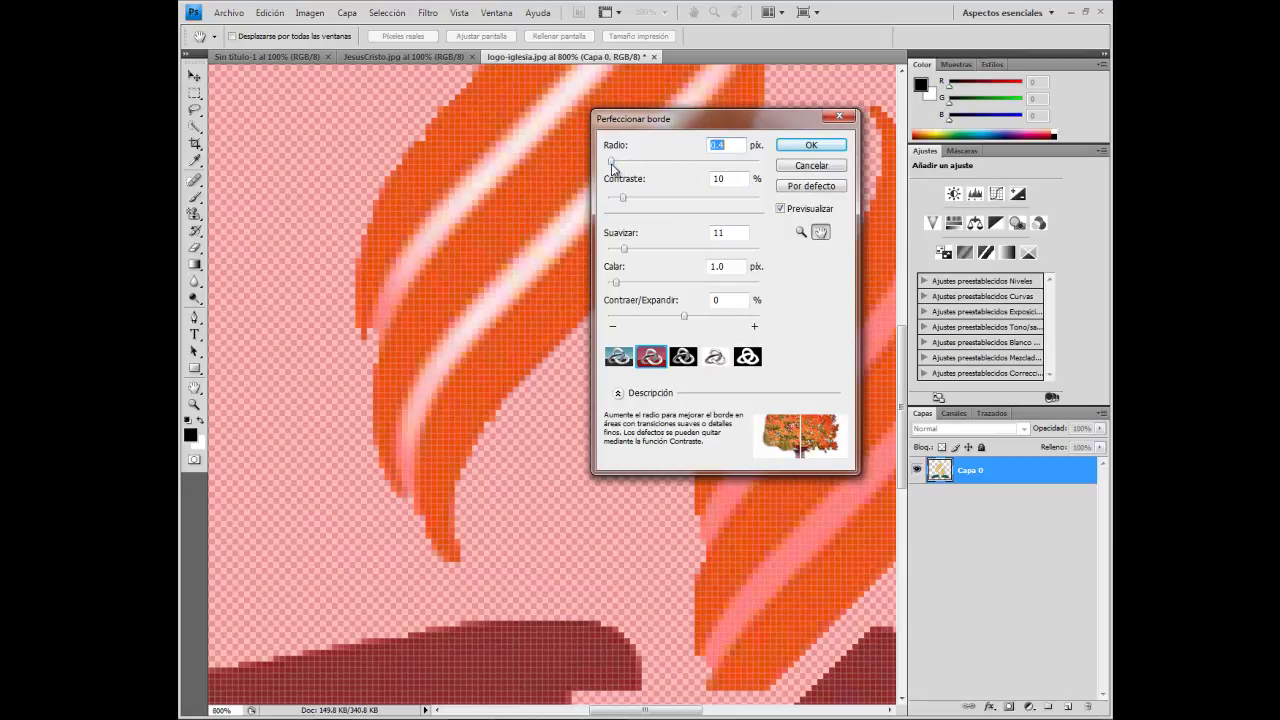
pyautogui.click(810, 145)
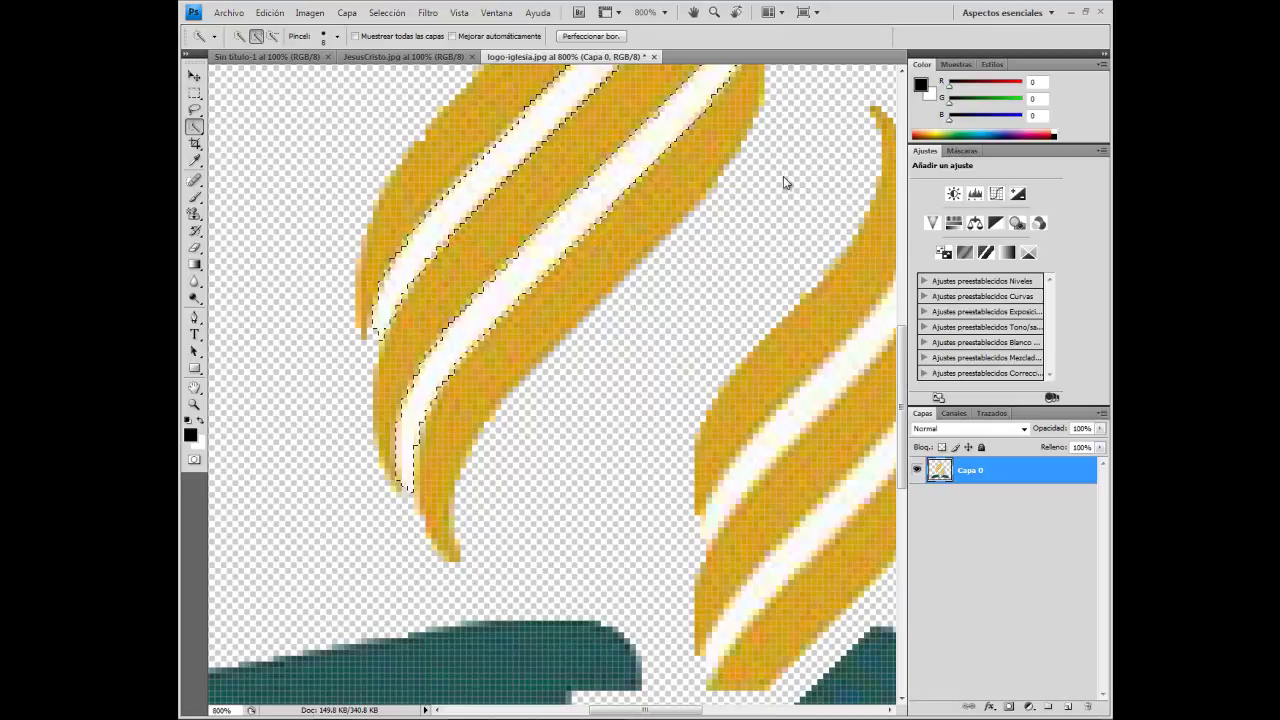
# Delete the selected white stripes, deselect, and zoom to 1200% on the right flame
pyautogui.press('Delete')
pyautogui.hotkey('ctrl', 'd')
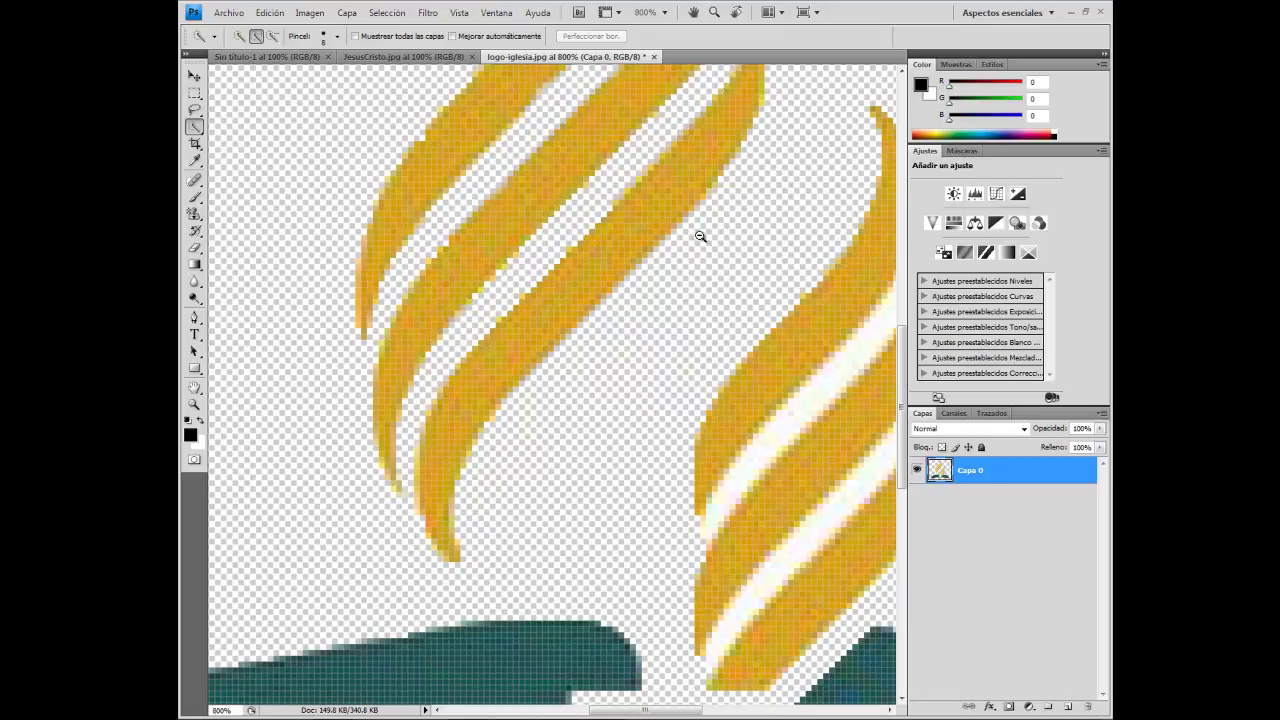
pyautogui.keyDown('ctrl'); pyautogui.keyDown('alt'); pyautogui.click(700, 236); pyautogui.keyUp('alt'); pyautogui.keyUp('ctrl')
pyautogui.keyDown('alt'); pyautogui.click(695, 265); pyautogui.keyUp('alt')
pyautogui.keyDown('alt'); pyautogui.click(691, 263); pyautogui.keyUp('alt')
pyautogui.moveTo(691, 263)
pyautogui.mouseDown()
pyautogui.moveTo(558, 258)
pyautogui.moveTo(500, 334)
pyautogui.moveTo(508, 309)
pyautogui.moveTo(557, 343)
pyautogui.moveTo(638, 366)
pyautogui.mouseUp()
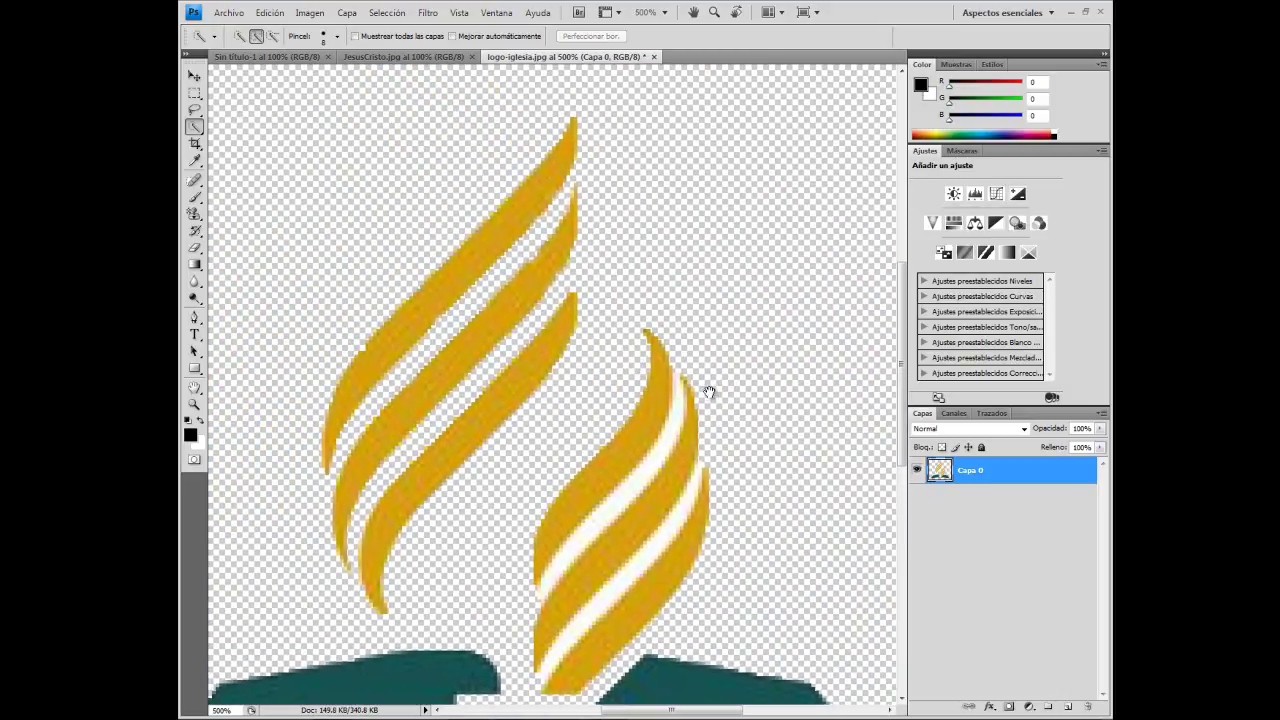
pyautogui.keyDown('ctrl'); pyautogui.click(688, 394); pyautogui.keyUp('ctrl')
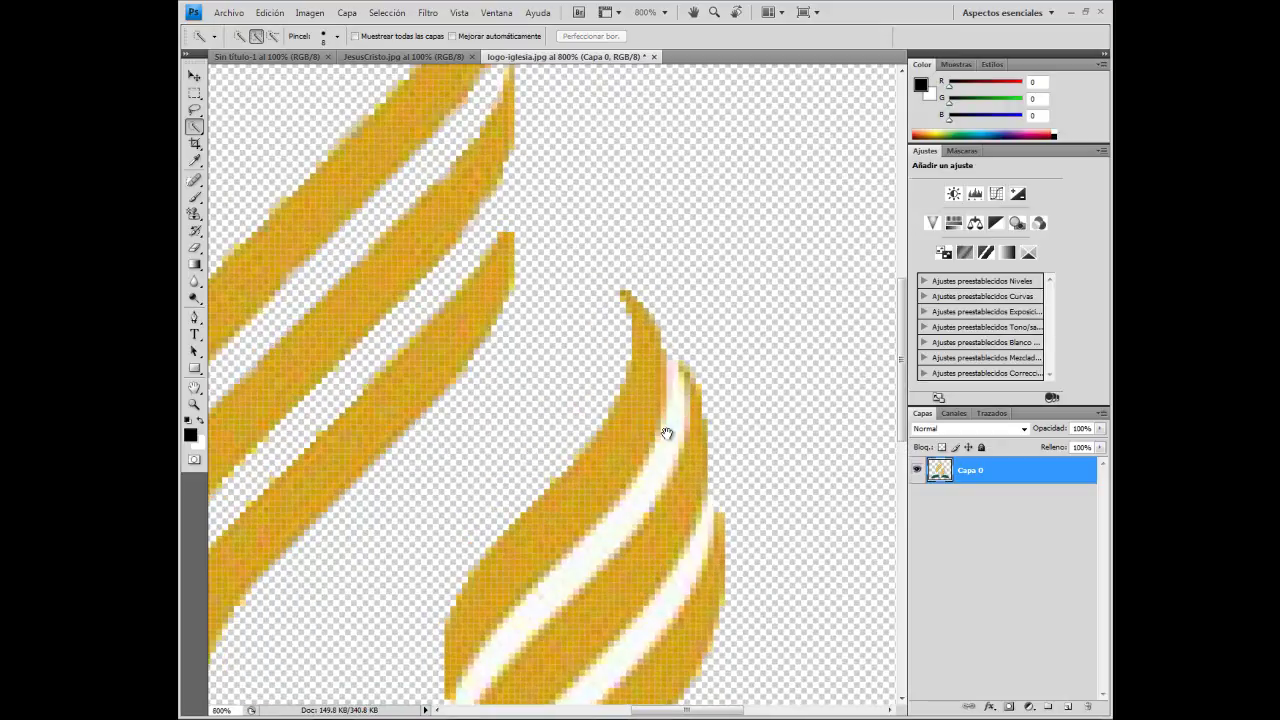
pyautogui.moveTo(663, 434)
pyautogui.mouseDown()
pyautogui.moveTo(633, 349)
pyautogui.moveTo(628, 231)
pyautogui.mouseUp()
pyautogui.keyDown('ctrl'); pyautogui.click(633, 349); pyautogui.keyUp('ctrl')
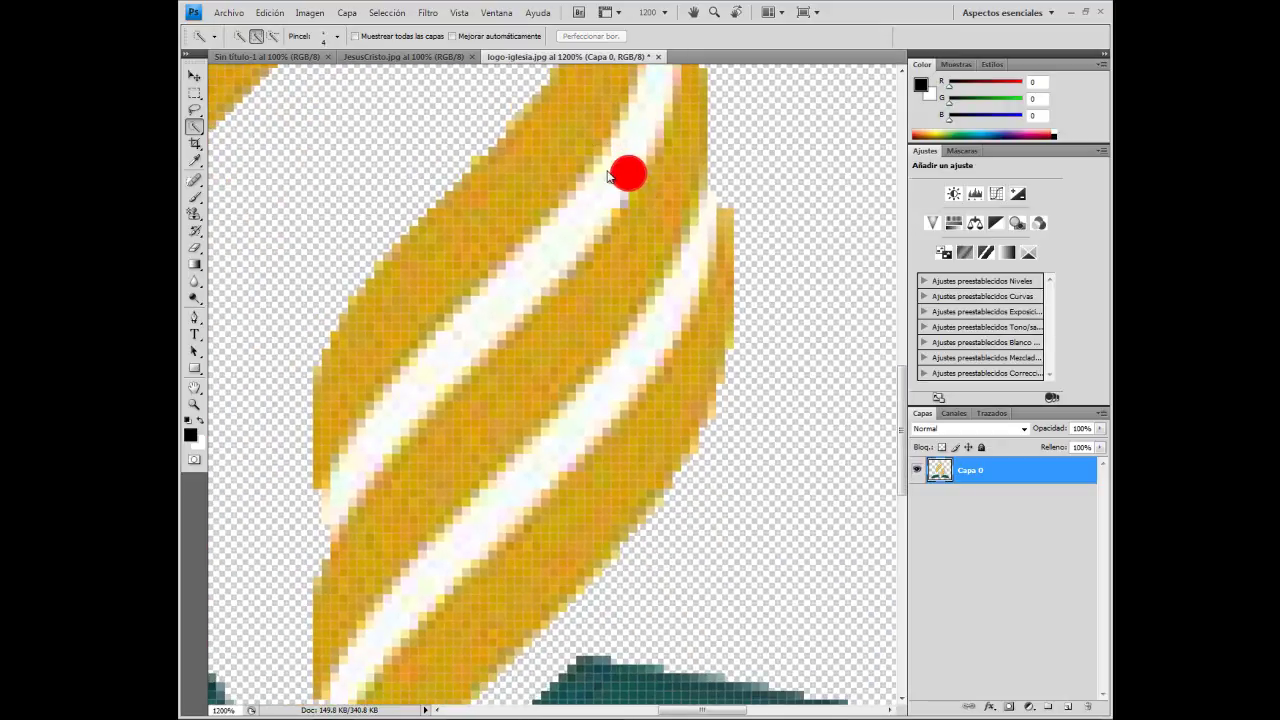
pyautogui.moveTo(629, 171); pyautogui.dragTo(641, 179)
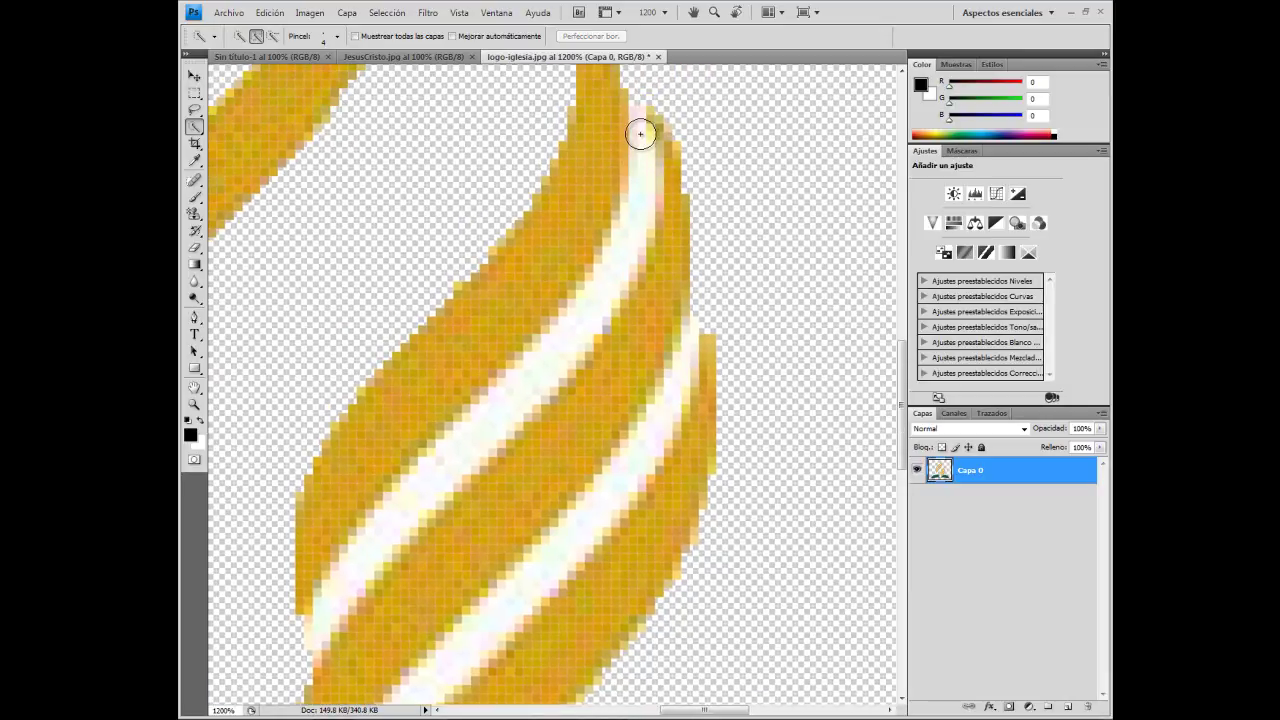
# Select the right flame's white stripe, trimming stray edges in subtract mode with a smaller brush
pyautogui.moveTo(639, 121)
pyautogui.mouseDown()
pyautogui.moveTo(646, 214)
pyautogui.moveTo(589, 326)
pyautogui.moveTo(514, 400)
pyautogui.moveTo(560, 314)
pyautogui.mouseUp()
pyautogui.scroll(-1, 517, 380)
pyautogui.scroll(-3, 534, 437)
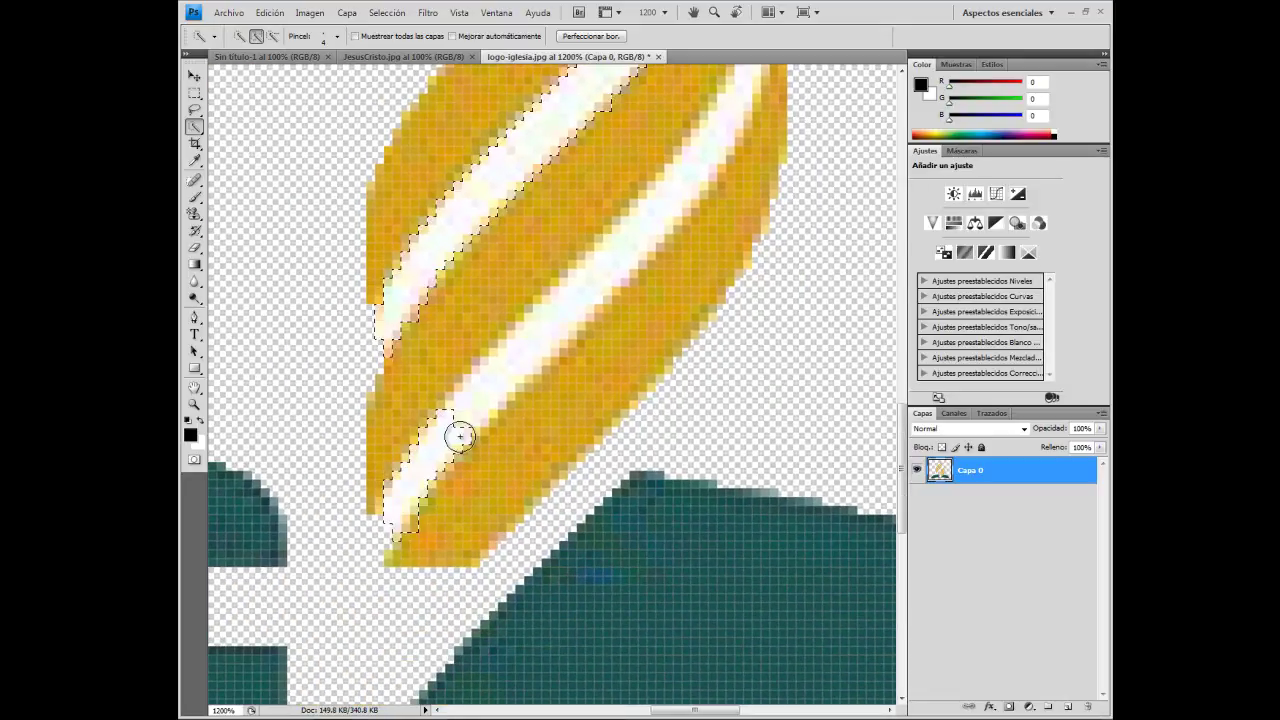
pyautogui.moveTo(426, 521); pyautogui.dragTo(429, 527)
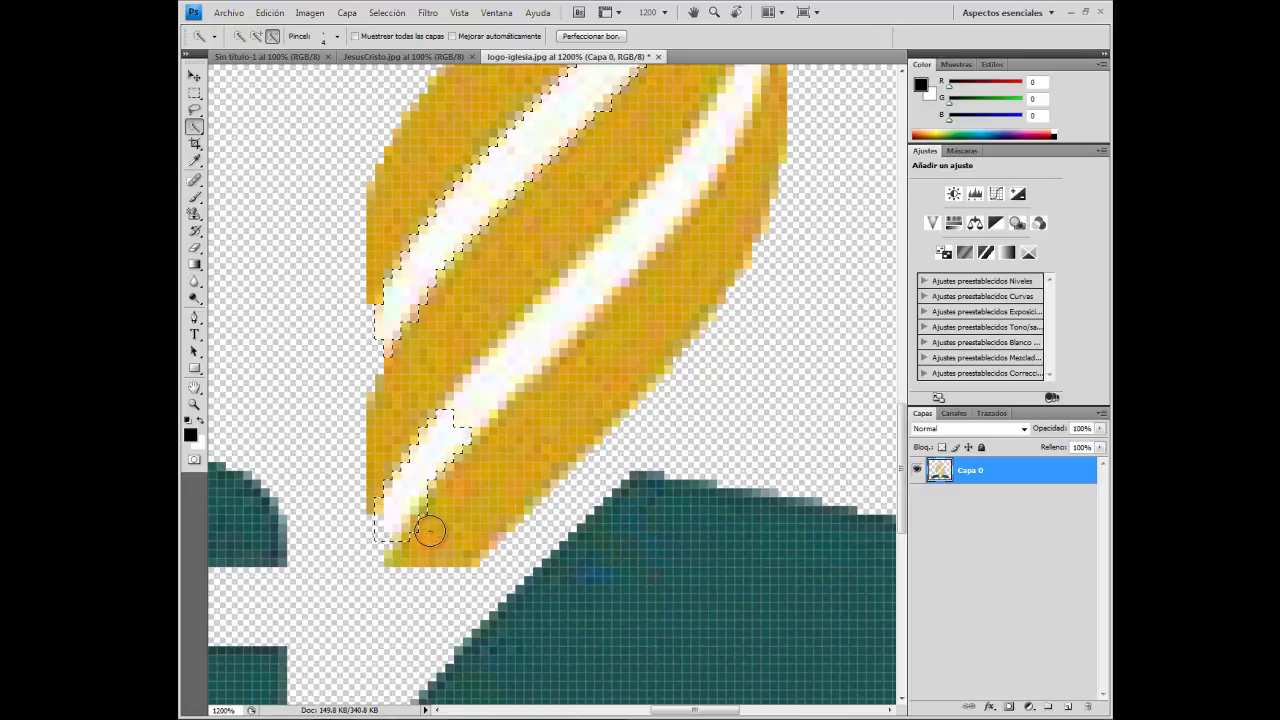
pyautogui.click(274, 37)
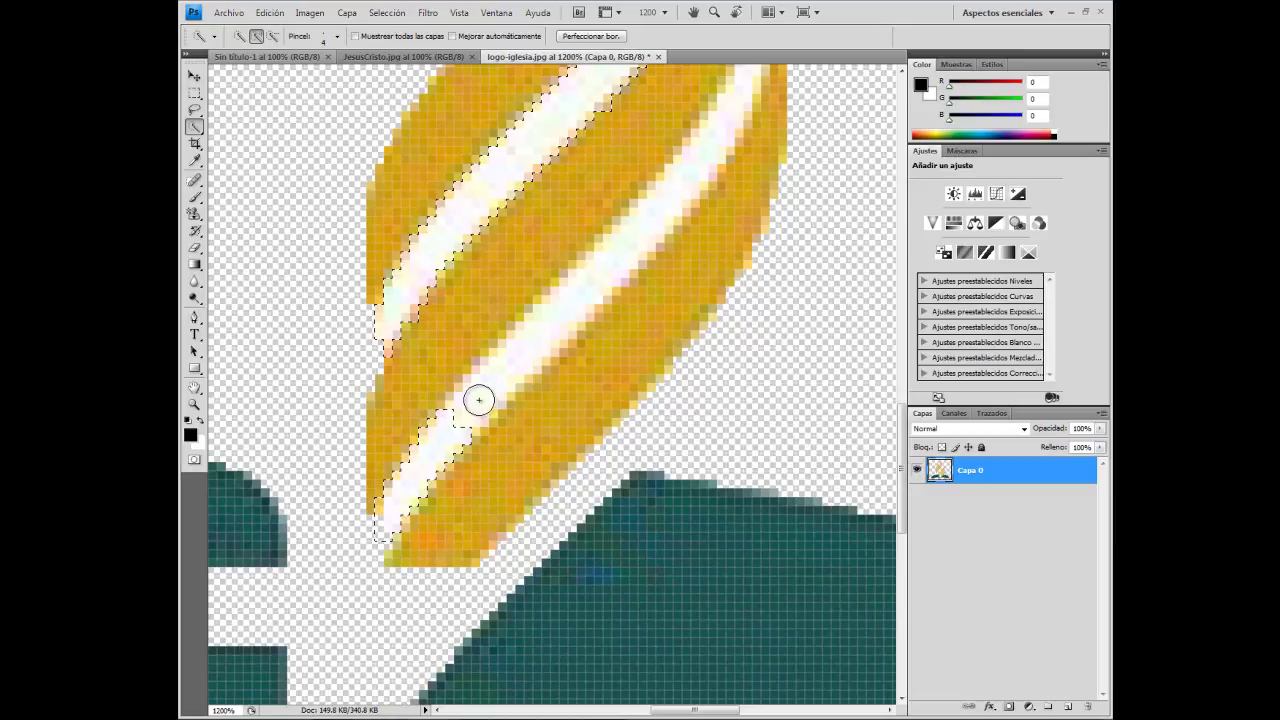
pyautogui.moveTo(533, 338)
pyautogui.mouseDown()
pyautogui.moveTo(675, 180)
pyautogui.moveTo(571, 340)
pyautogui.mouseUp()
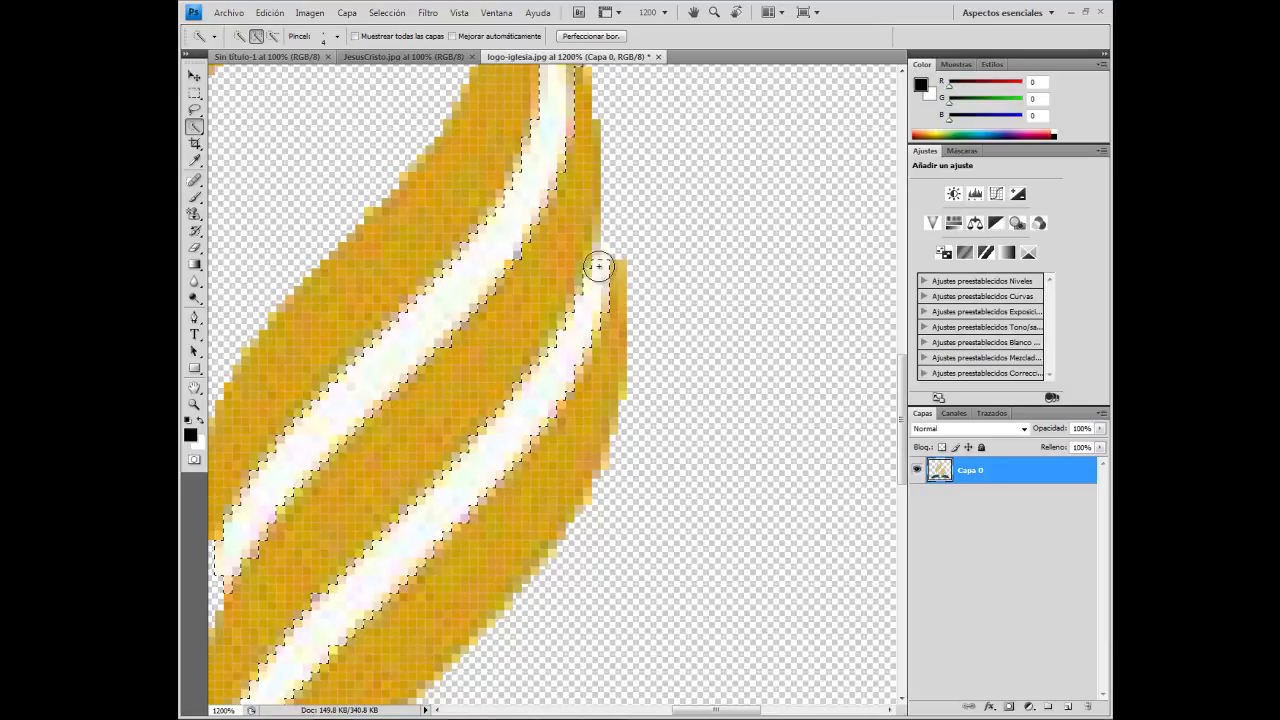
pyautogui.moveTo(600, 260); pyautogui.dragTo(608, 291)
pyautogui.keyDown('alt'); pyautogui.click(624, 262); pyautogui.keyUp('alt')
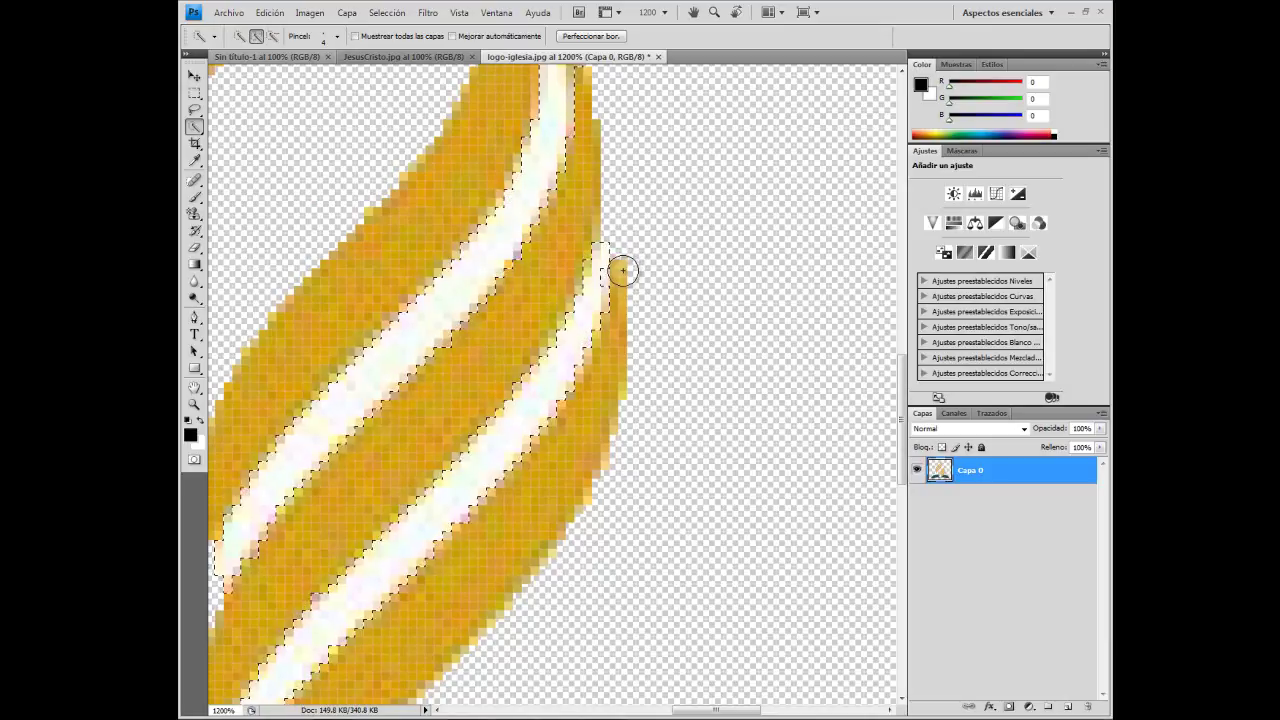
pyautogui.press('[')
pyautogui.press('[')
pyautogui.click(607, 279)
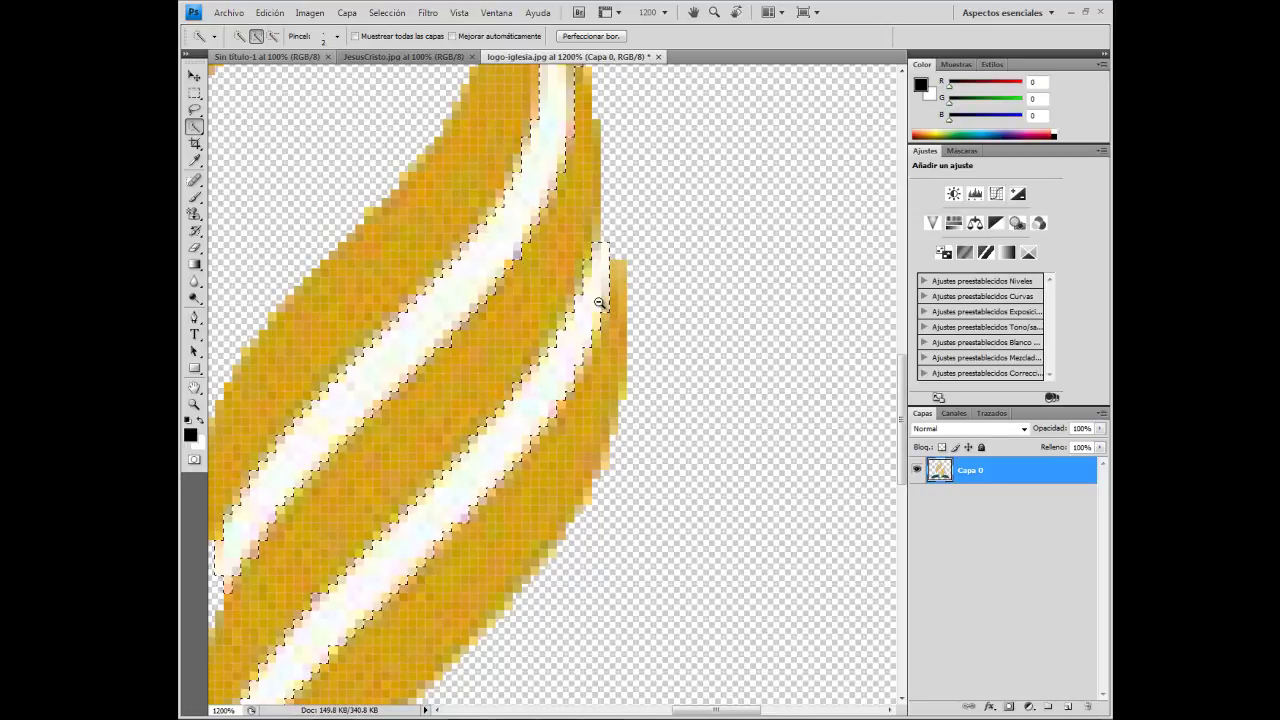
# Deselect the flame stripes and zoom out to view the whole logo
pyautogui.scroll(-2, 599, 302)
pyautogui.hotkey('ctrl', 'd')
pyautogui.scroll(-1, 563, 310)
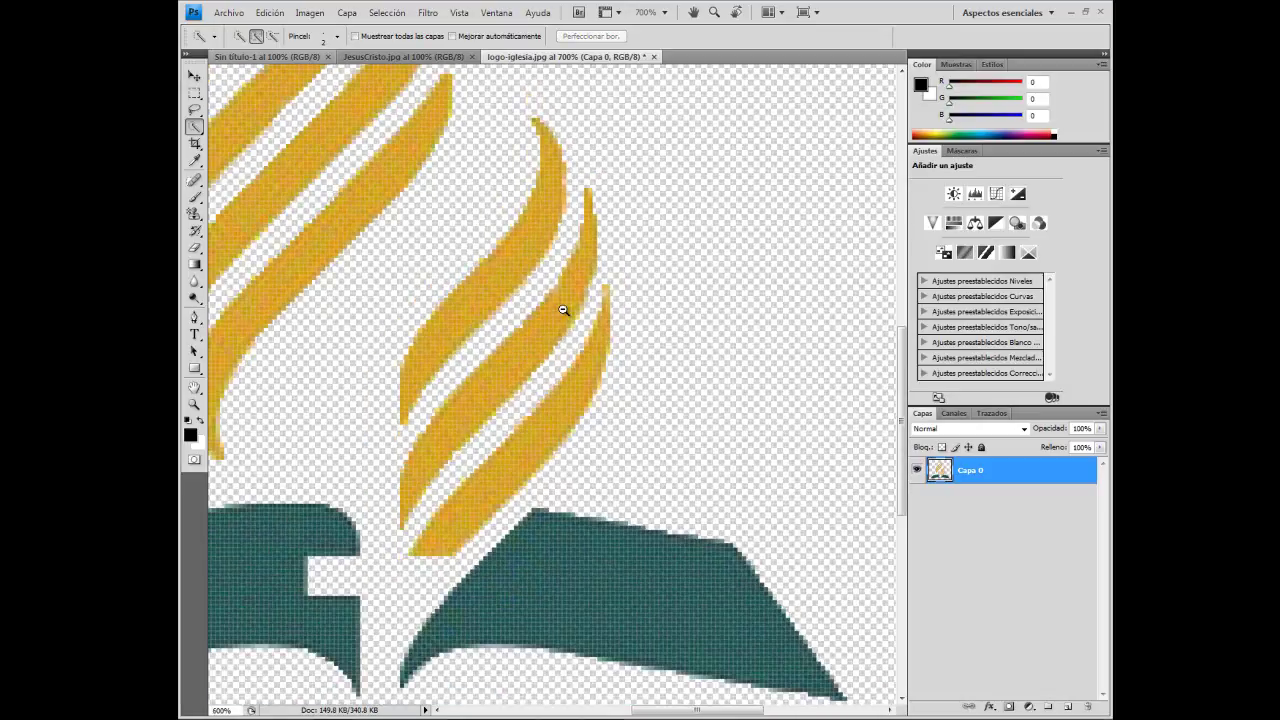
pyautogui.scroll(-1, 563, 310)
pyautogui.scroll(-1, 563, 311)
pyautogui.scroll(-1, 562, 313)
pyautogui.scroll(-1, 562, 313)
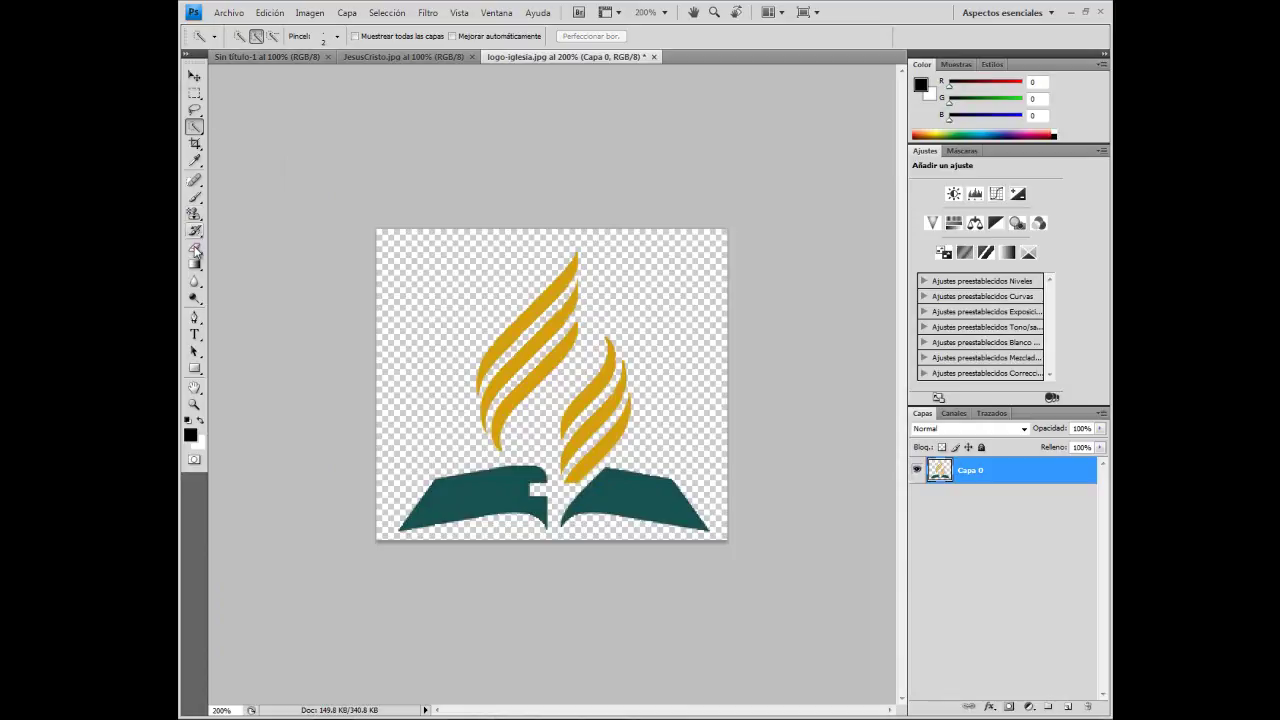
# Drag the logo layer with the Move tool onto the JesusCristo.jpg document
pyautogui.click(195, 353)
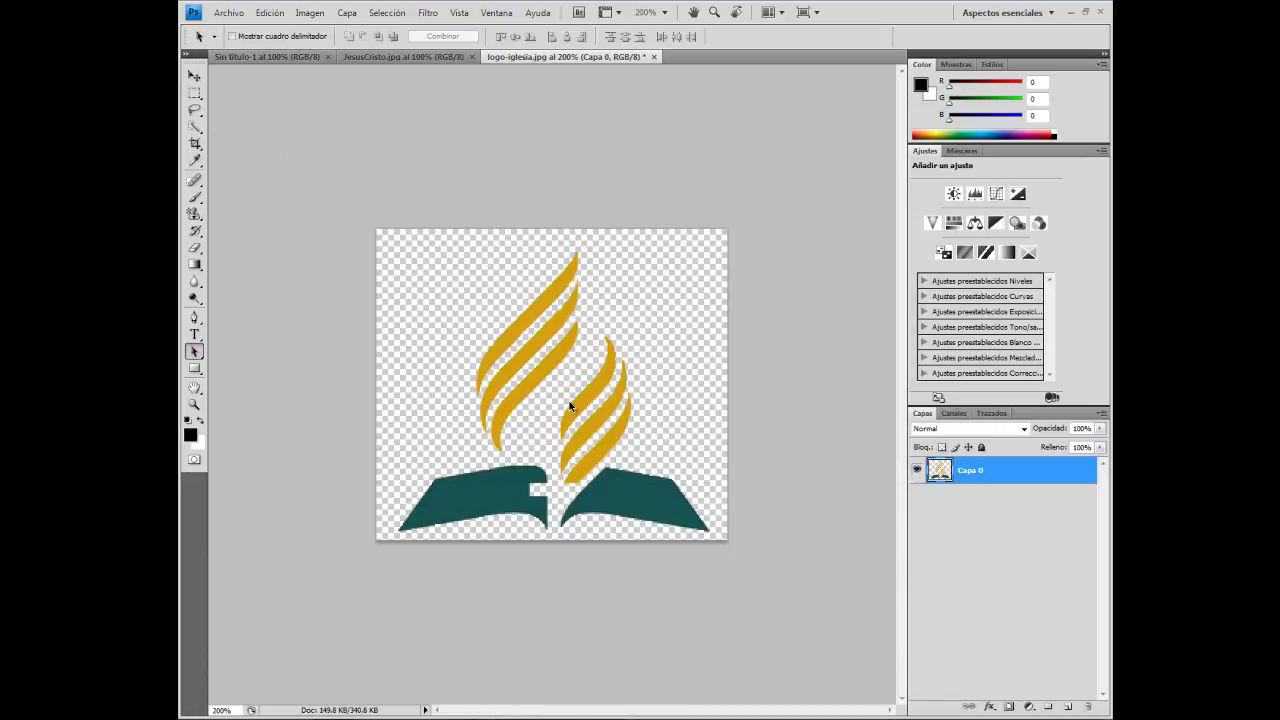
pyautogui.press('v')
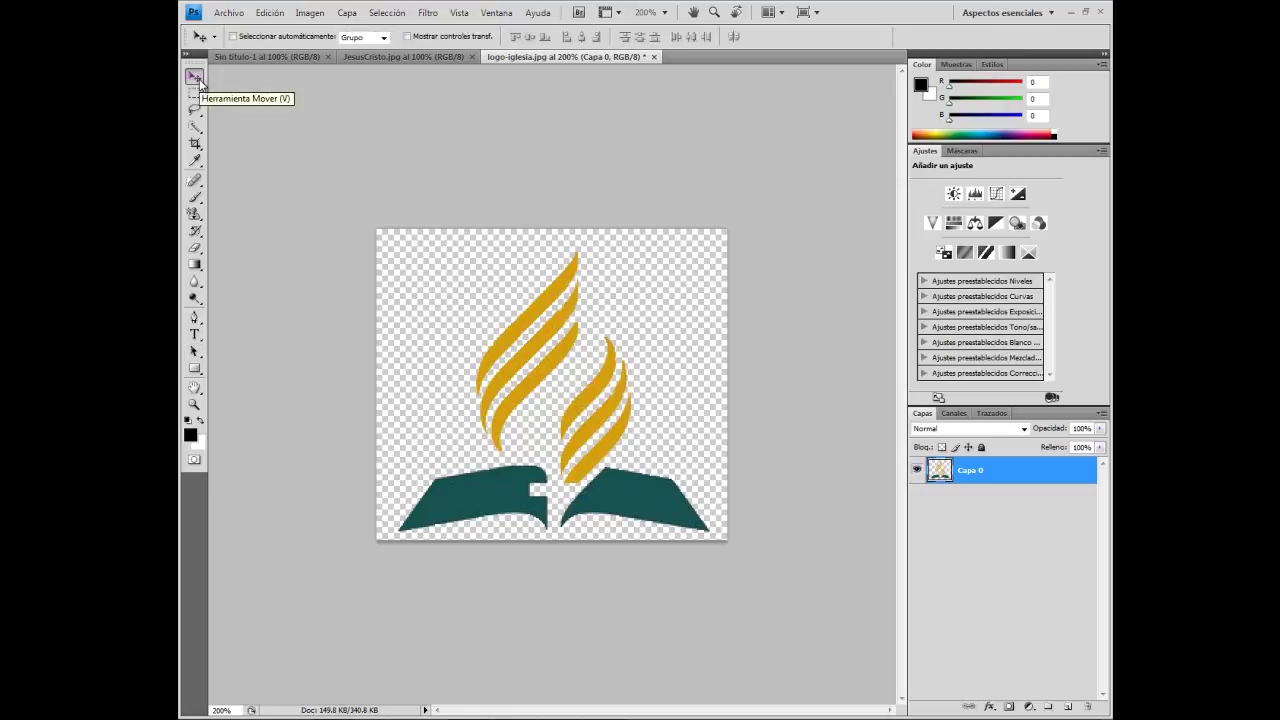
pyautogui.moveTo(562, 359)
pyautogui.mouseDown()
pyautogui.moveTo(581, 330)
pyautogui.moveTo(562, 336)
pyautogui.mouseUp()
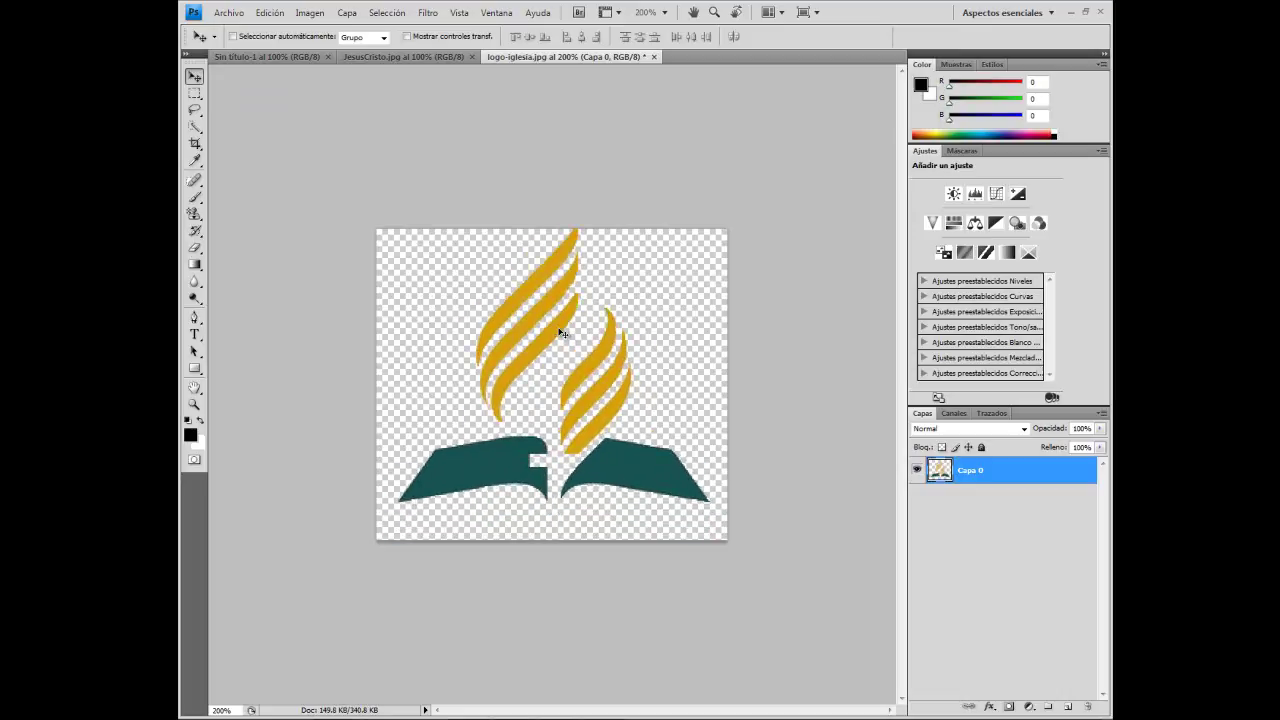
pyautogui.moveTo(562, 333); pyautogui.dragTo(406, 58)
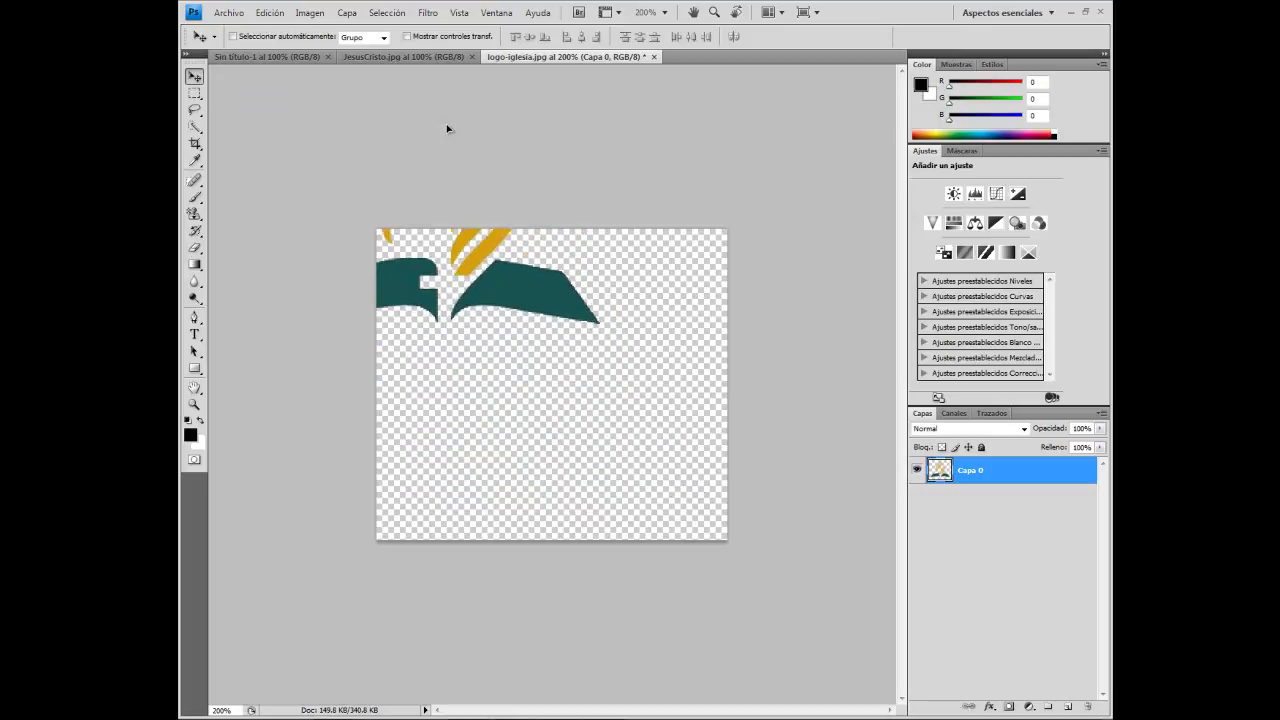
pyautogui.moveTo(405, 57); pyautogui.dragTo(478, 281)
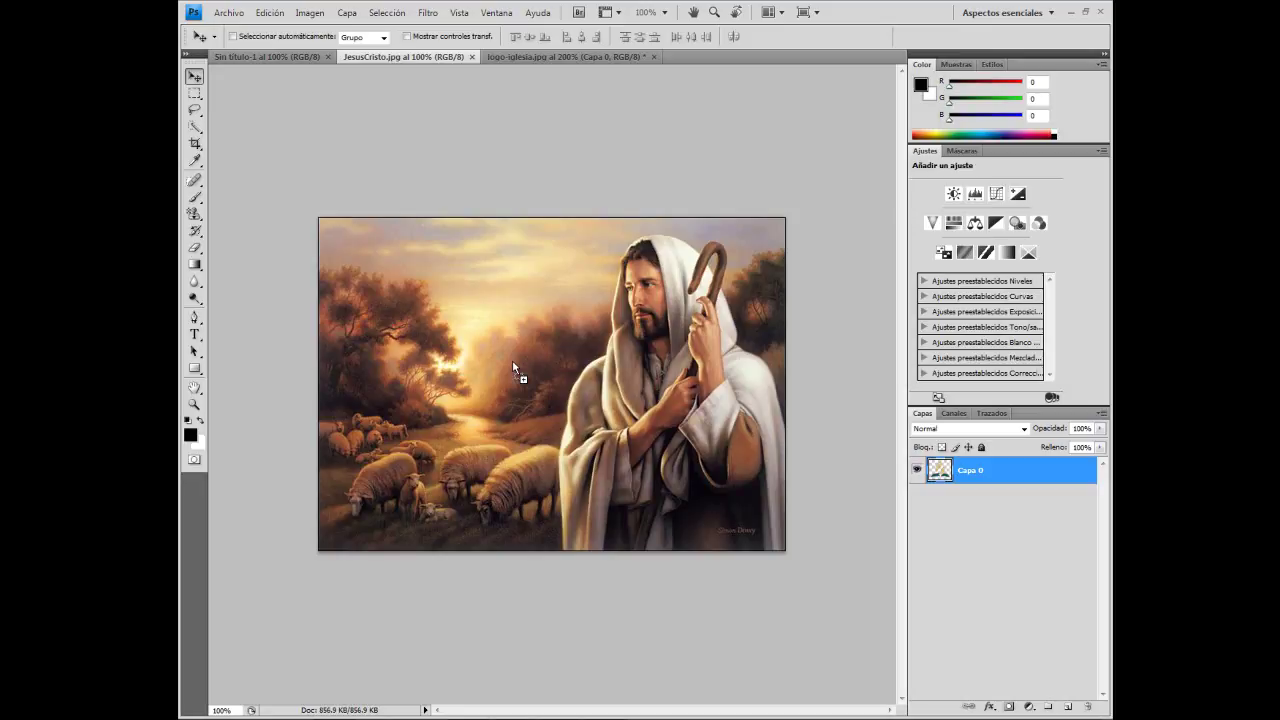
# Drop the logo into JesusCristo.jpg and scale it to 121.5% with Free Transform
pyautogui.moveTo(512, 362)
pyautogui.mouseDown()
pyautogui.moveTo(500, 301)
pyautogui.moveTo(504, 316)
pyautogui.mouseUp()
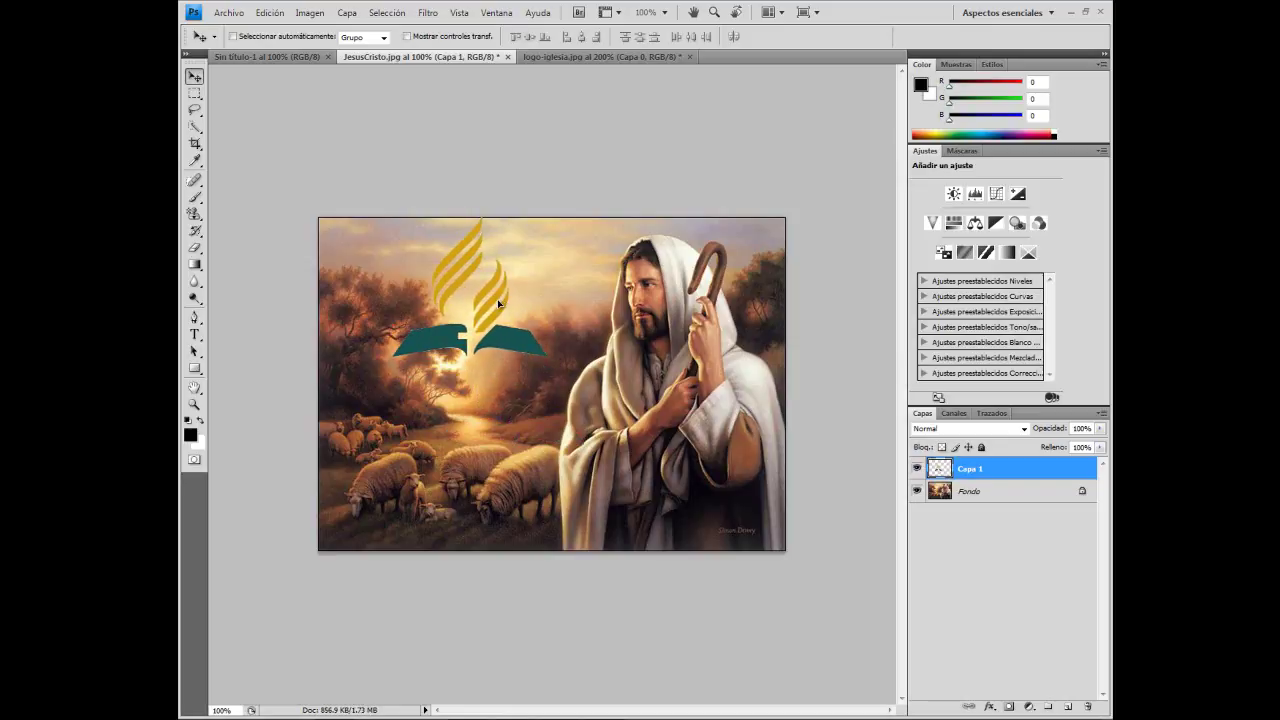
pyautogui.hotkey('ctrl', 't')
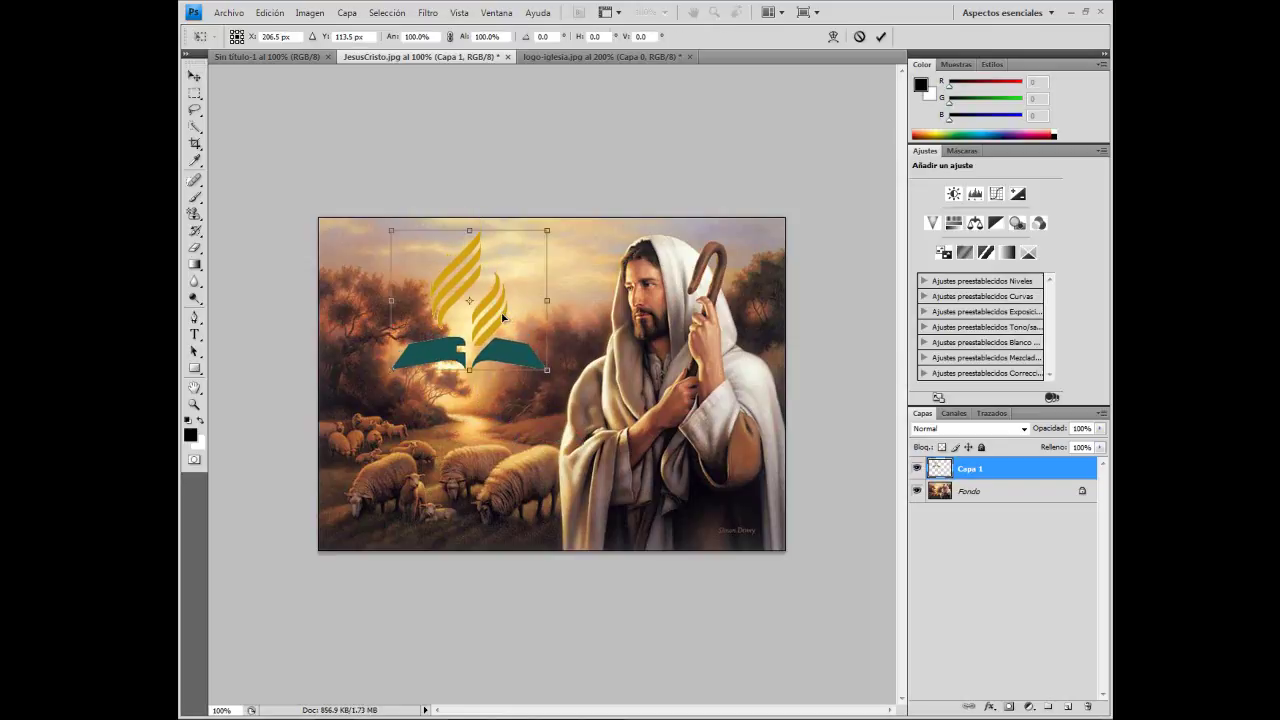
pyautogui.moveTo(547, 370)
pyautogui.mouseDown()
pyautogui.moveTo(565, 386)
pyautogui.moveTo(548, 360)
pyautogui.moveTo(584, 357)
pyautogui.mouseUp()
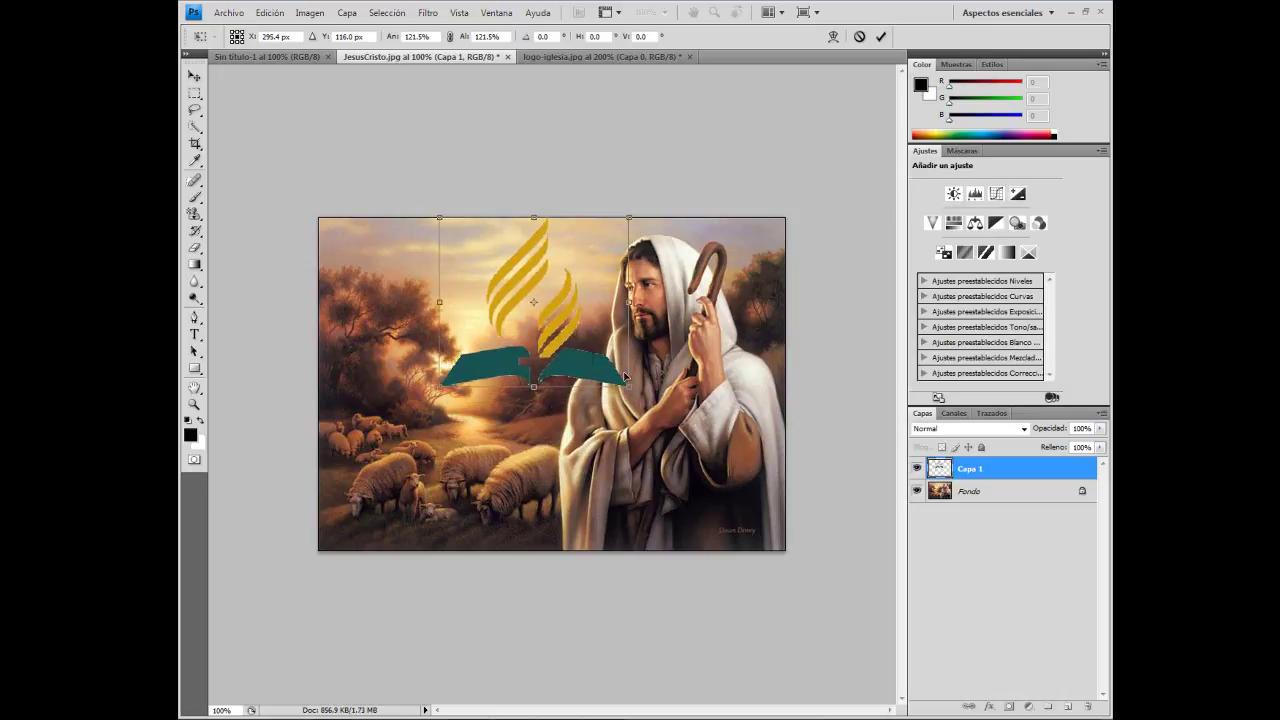
pyautogui.press('Return')
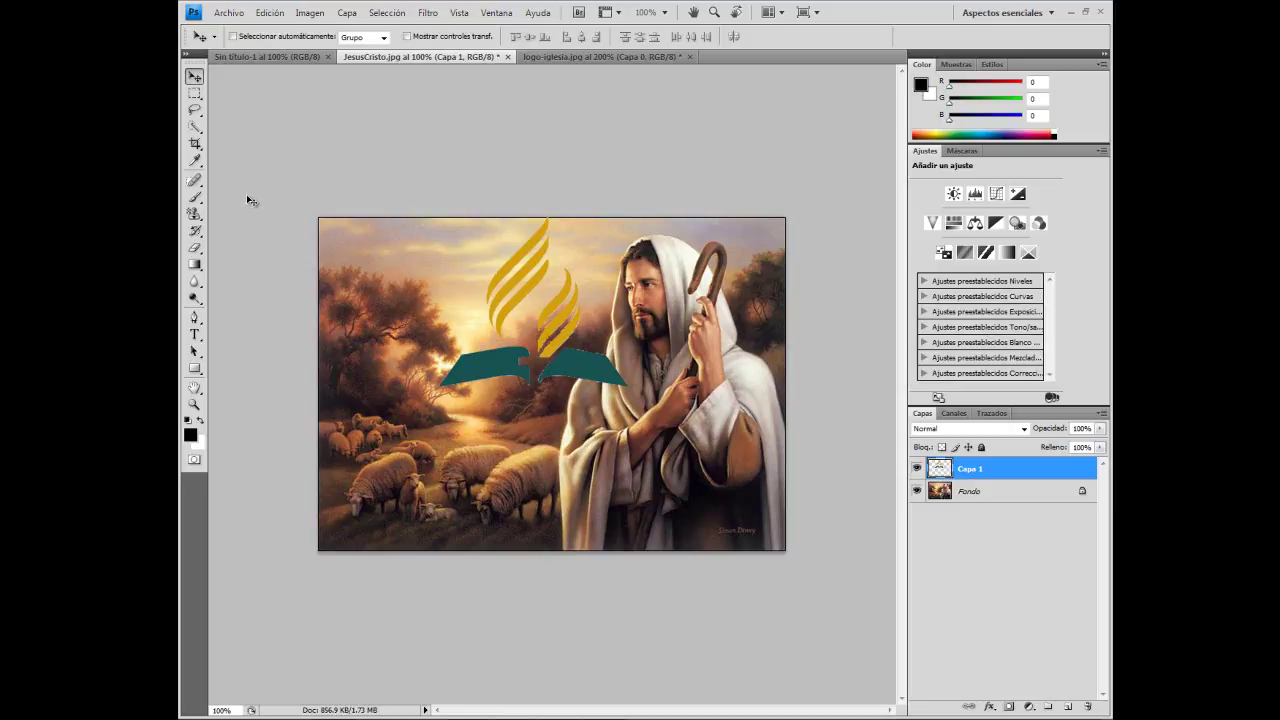
# With the Eraser, zoom in and erase the teal book's end over the robe, undoing the overerase
pyautogui.click(197, 249)
pyautogui.click(279, 251)
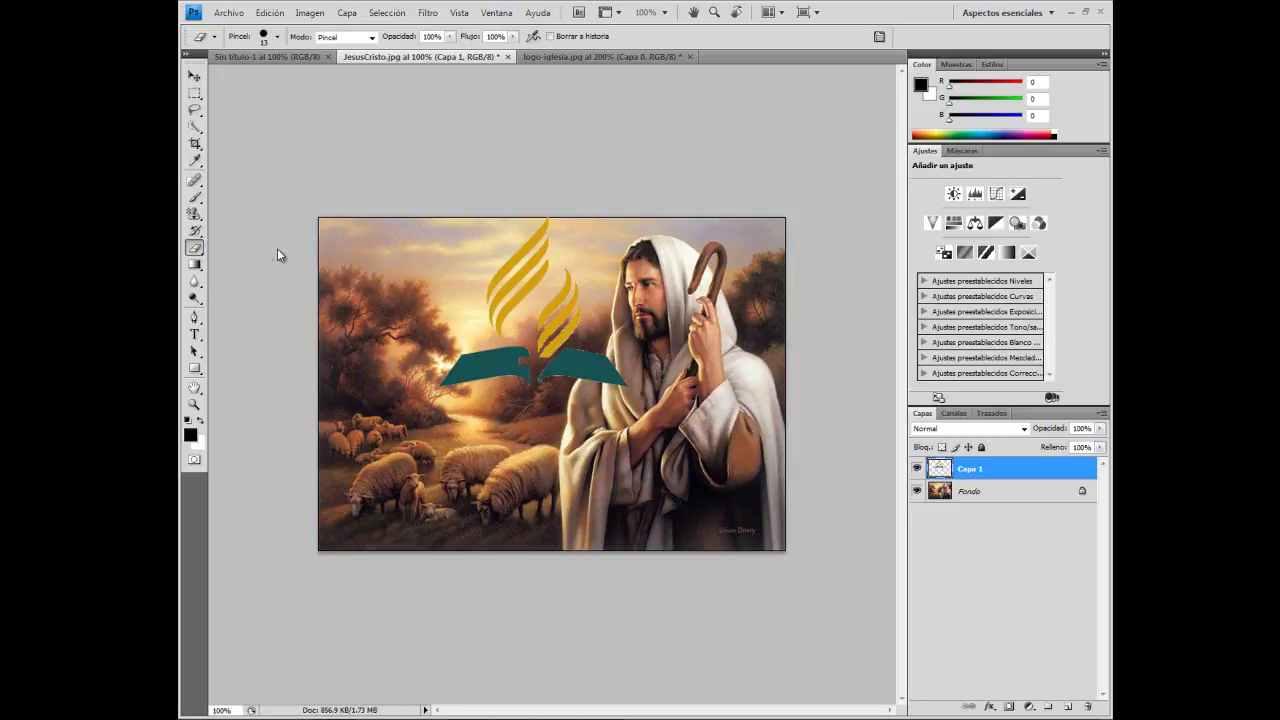
pyautogui.scroll(2, 607, 344)
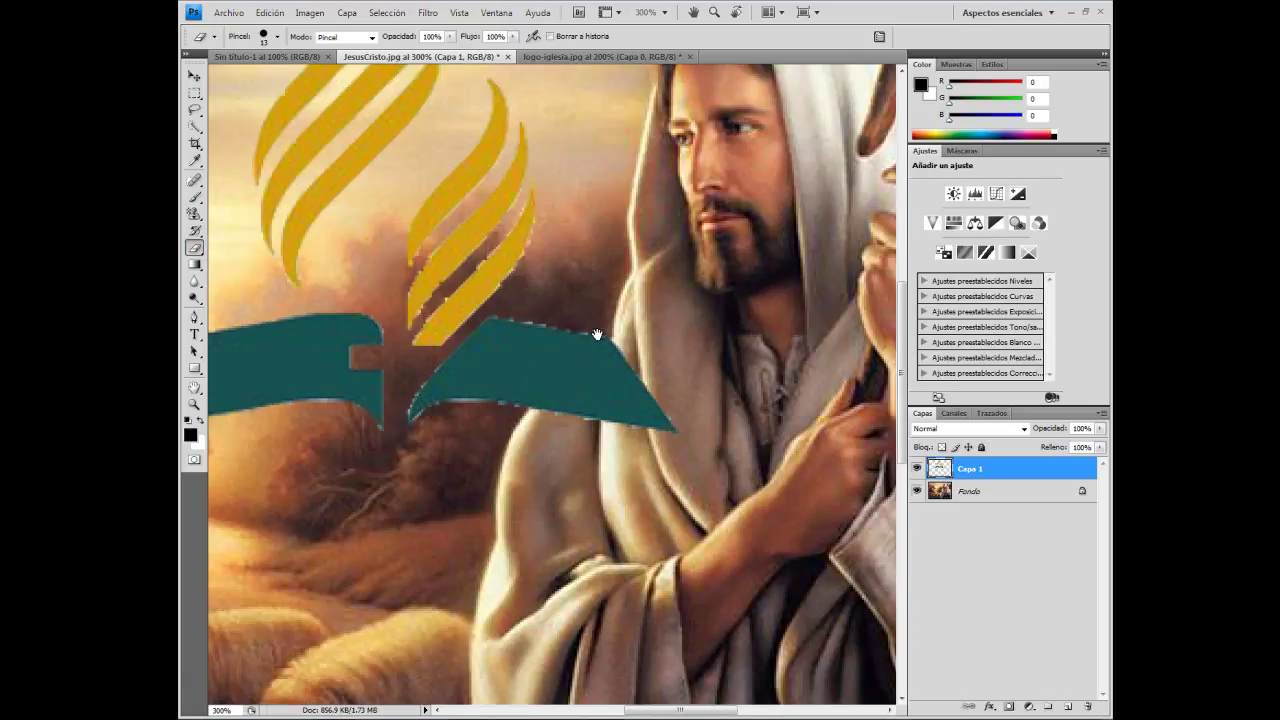
pyautogui.moveTo(594, 334); pyautogui.dragTo(522, 355)
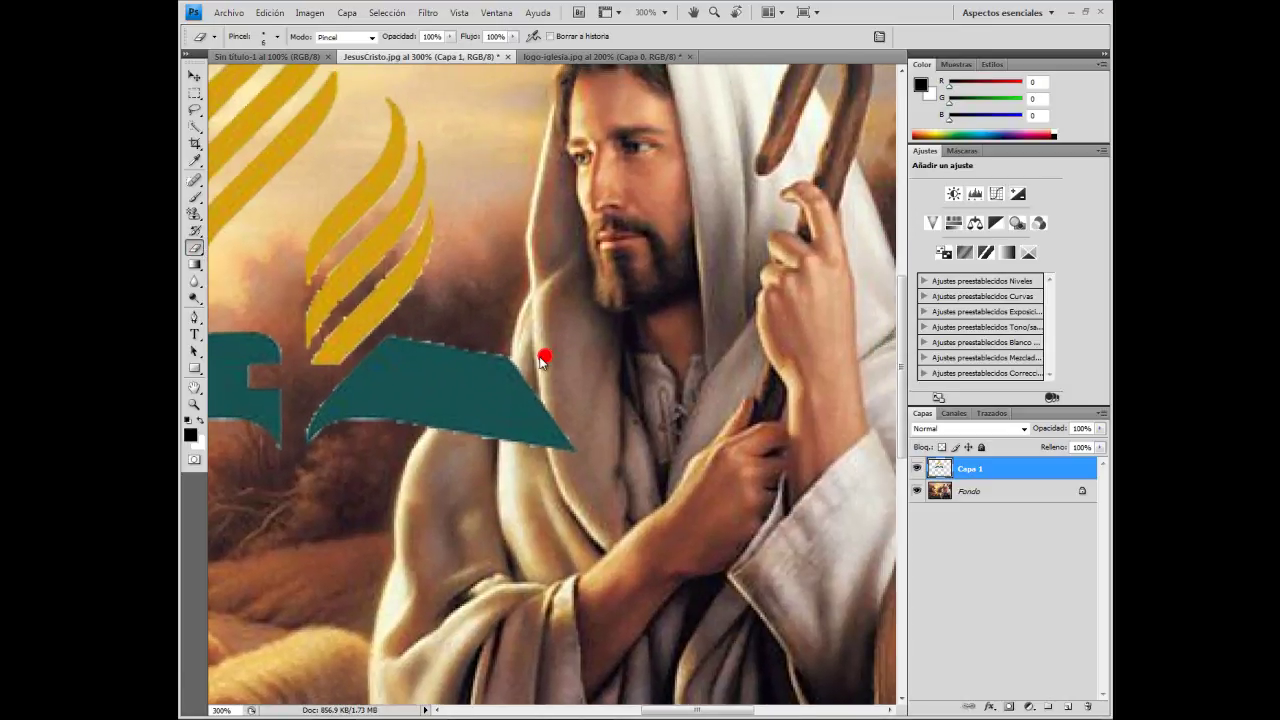
pyautogui.click(278, 37)
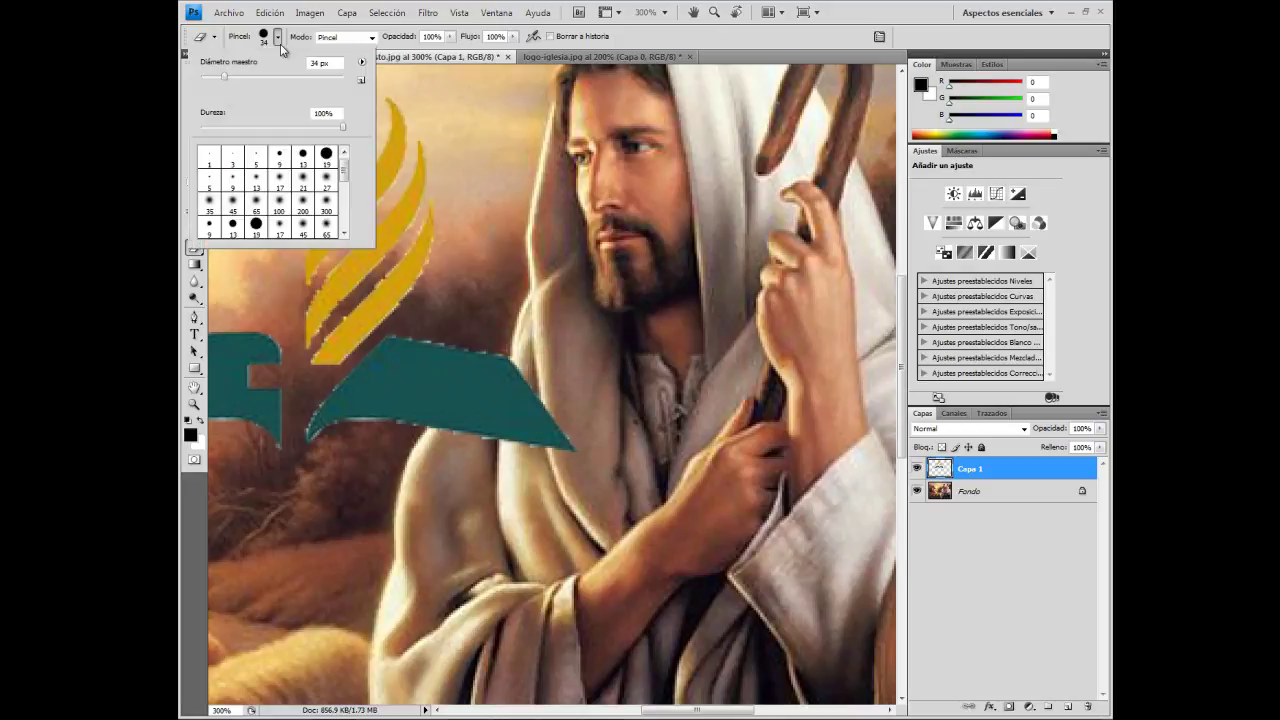
pyautogui.click(672, 280)
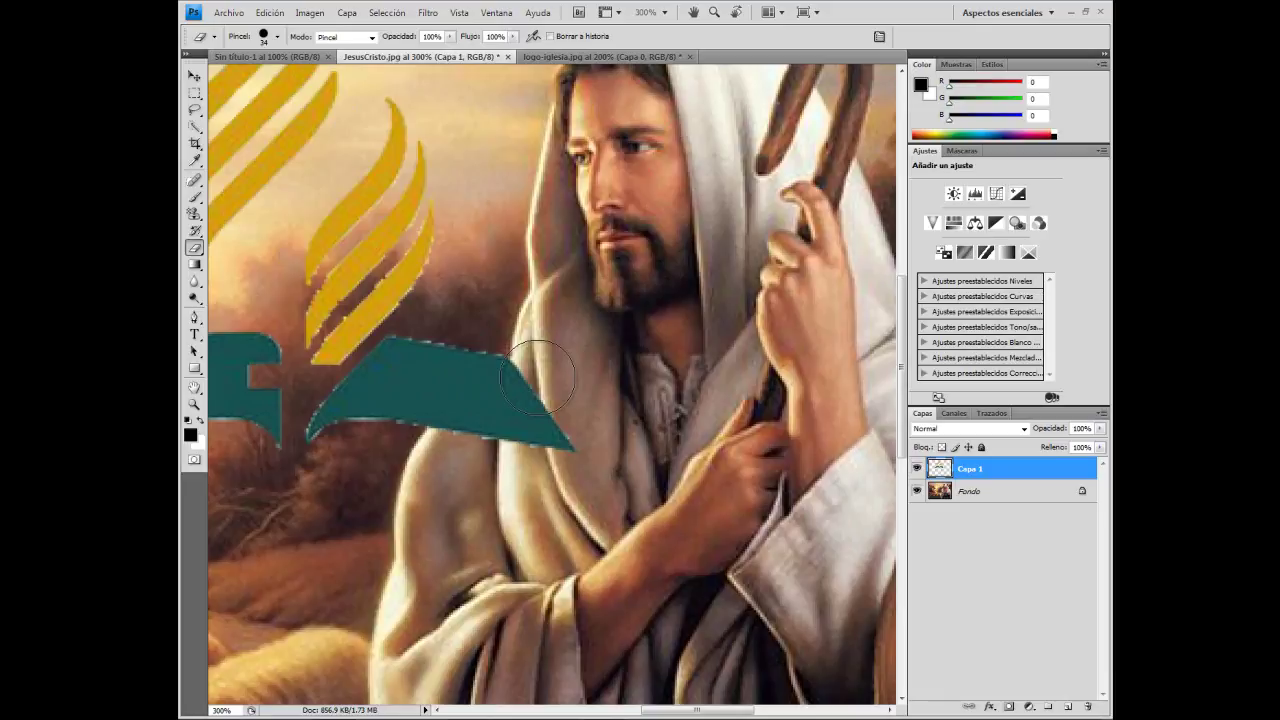
pyautogui.click(278, 38)
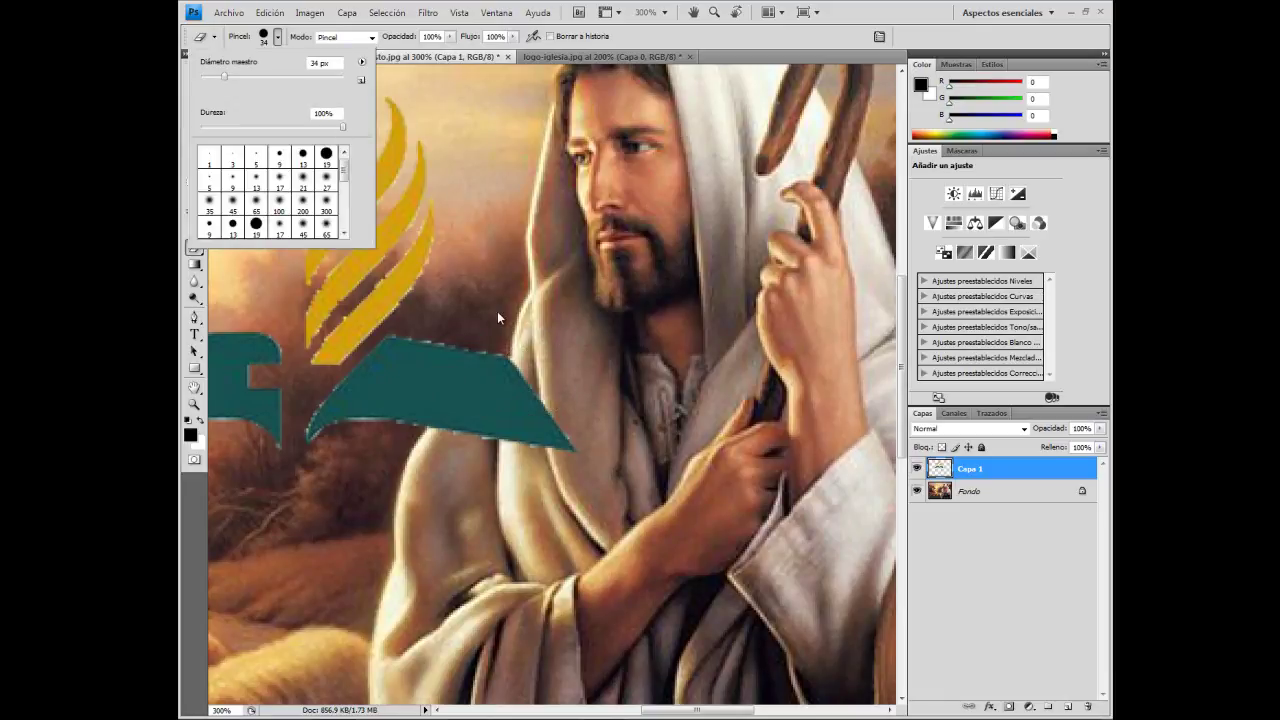
pyautogui.click(565, 405)
pyautogui.moveTo(515, 370)
pyautogui.mouseDown()
pyautogui.moveTo(557, 381)
pyautogui.moveTo(470, 440)
pyautogui.moveTo(550, 430)
pyautogui.mouseUp()
pyautogui.moveTo(525, 375); pyautogui.dragTo(382, 381)
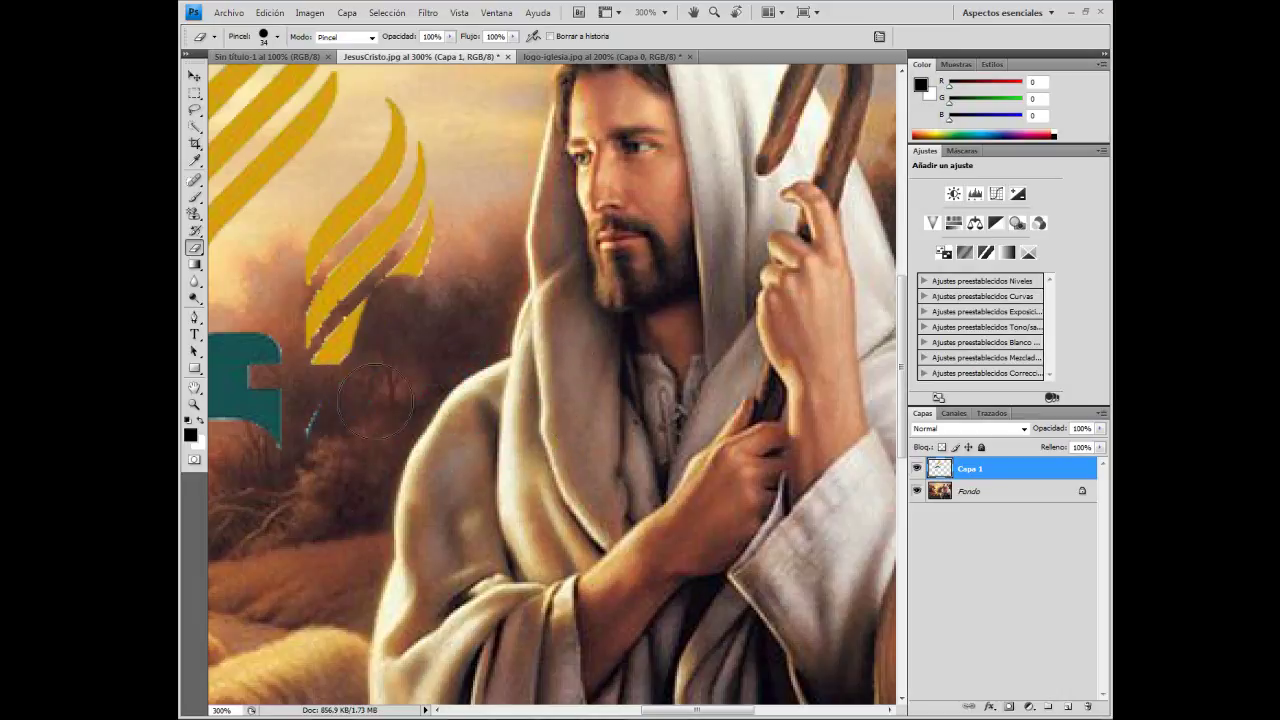
pyautogui.hotkey('ctrl', 'alt', 'z')
pyautogui.hotkey('ctrl', 'alt', 'z')
pyautogui.hotkey('ctrl', 'alt', 'z')
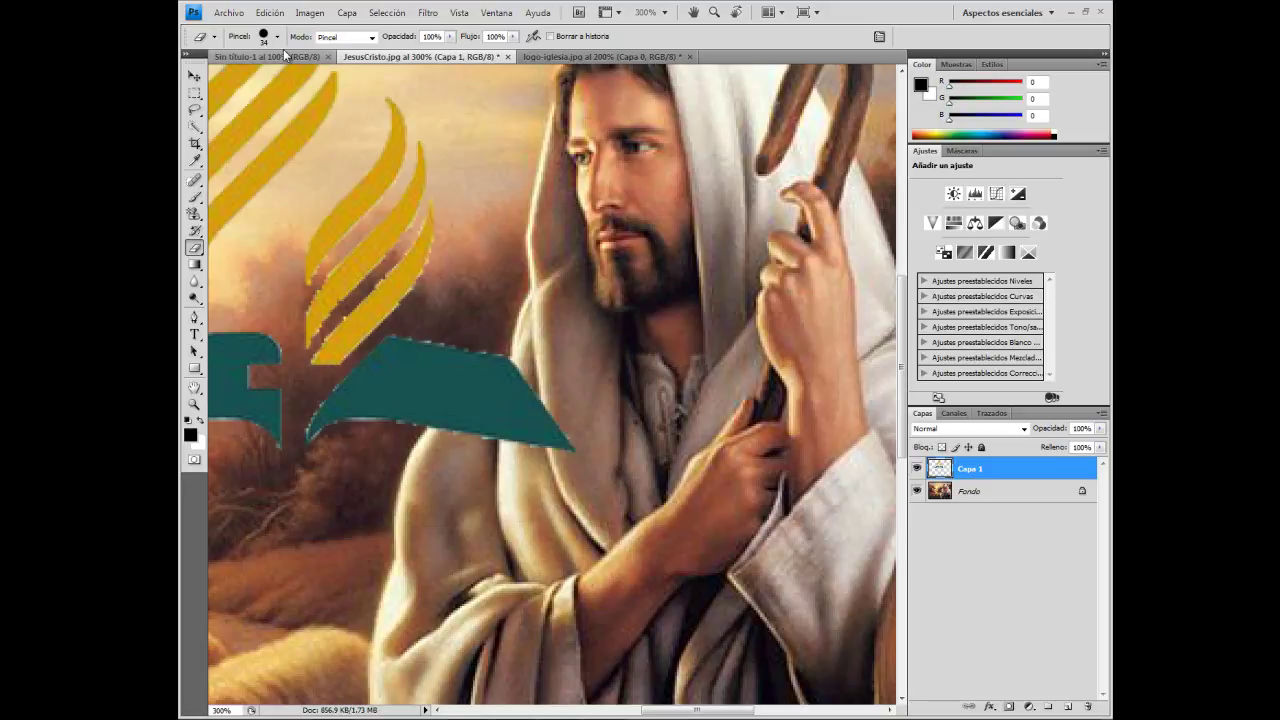
# Set eraser hardness to 0% and softly erase the teal wing's end over the robe
pyautogui.click(278, 37)
pyautogui.moveTo(341, 127); pyautogui.dragTo(201, 128)
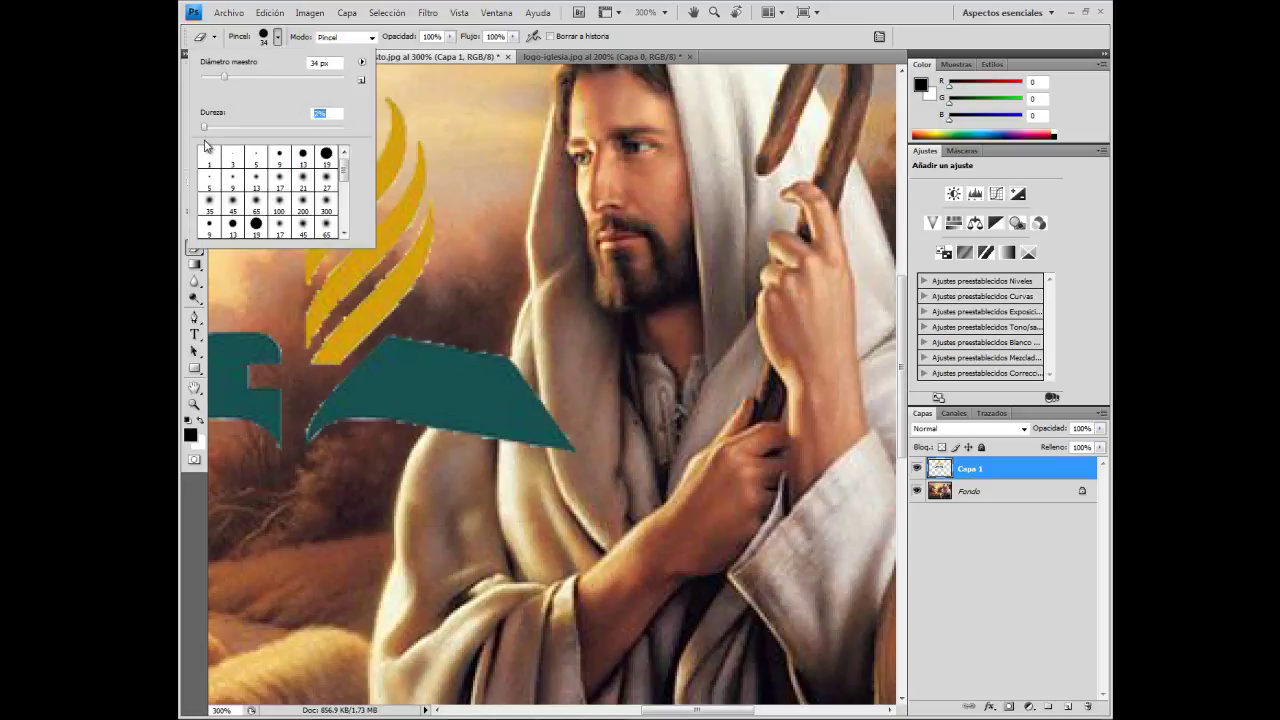
pyautogui.moveTo(530, 365)
pyautogui.mouseDown()
pyautogui.moveTo(570, 460)
pyautogui.moveTo(521, 383)
pyautogui.moveTo(455, 456)
pyautogui.moveTo(469, 442)
pyautogui.mouseUp()
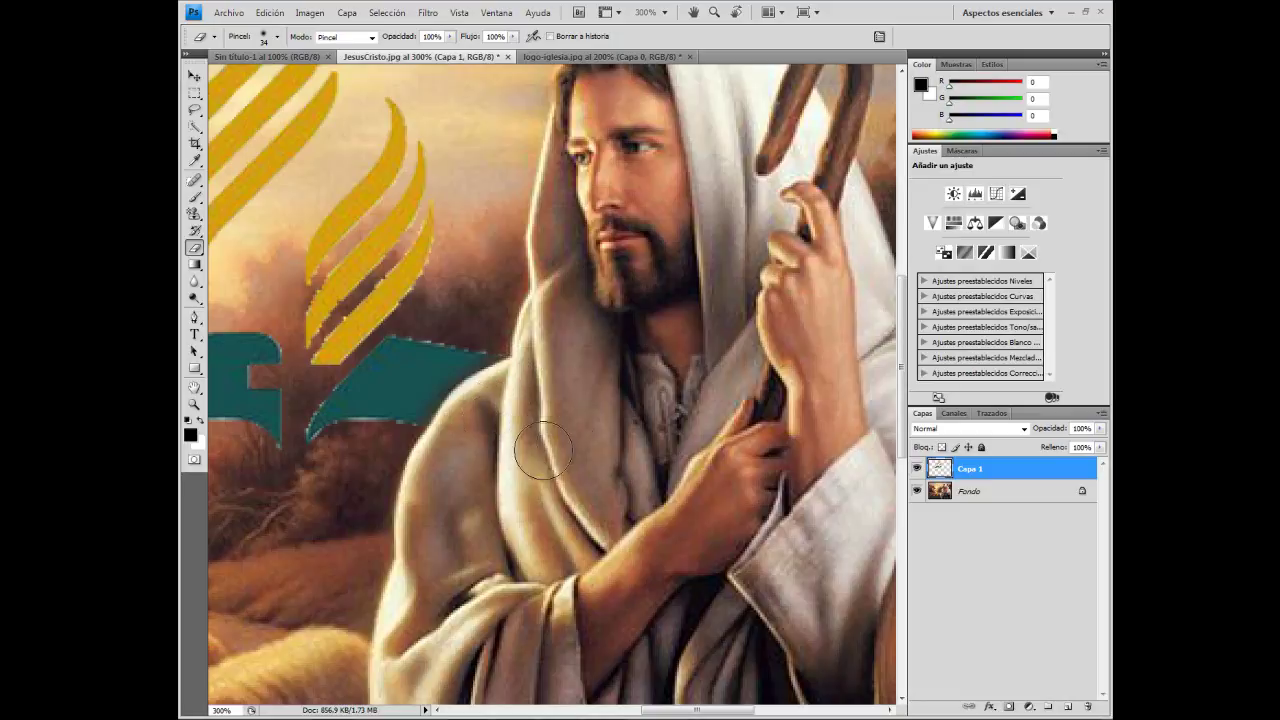
pyautogui.scroll(-1, 602, 425)
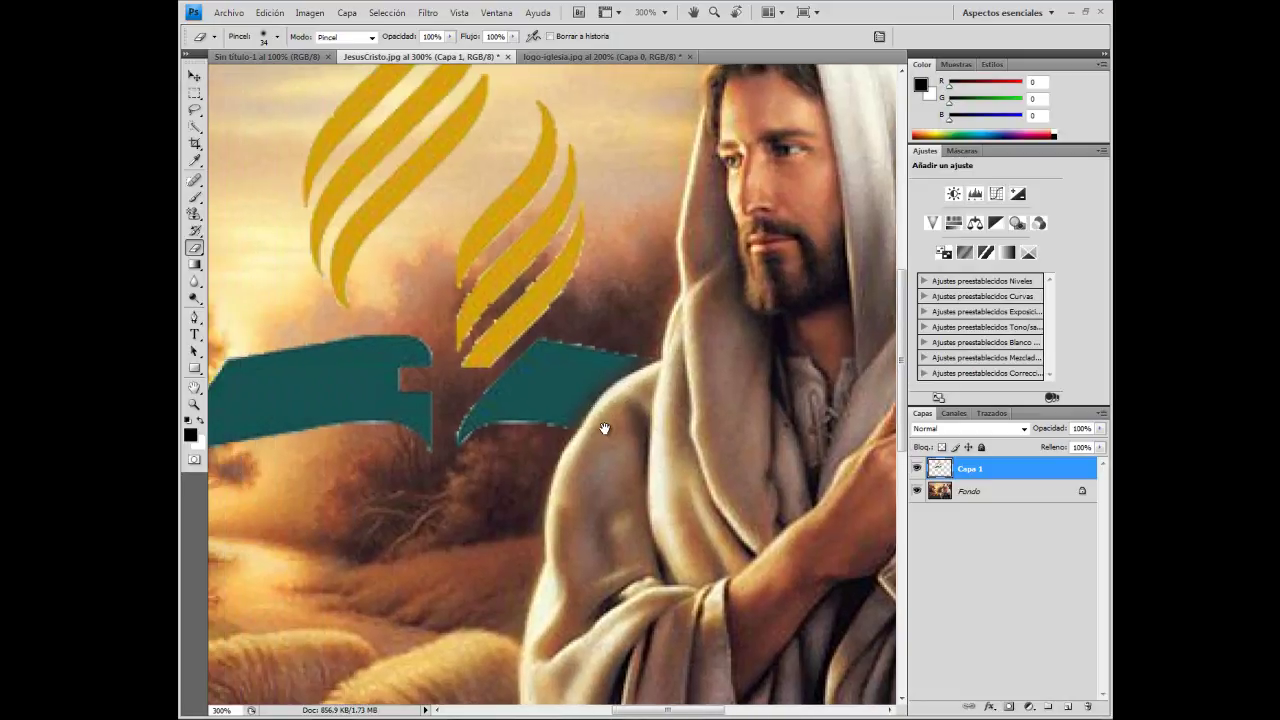
pyautogui.scroll(-1, 604, 426)
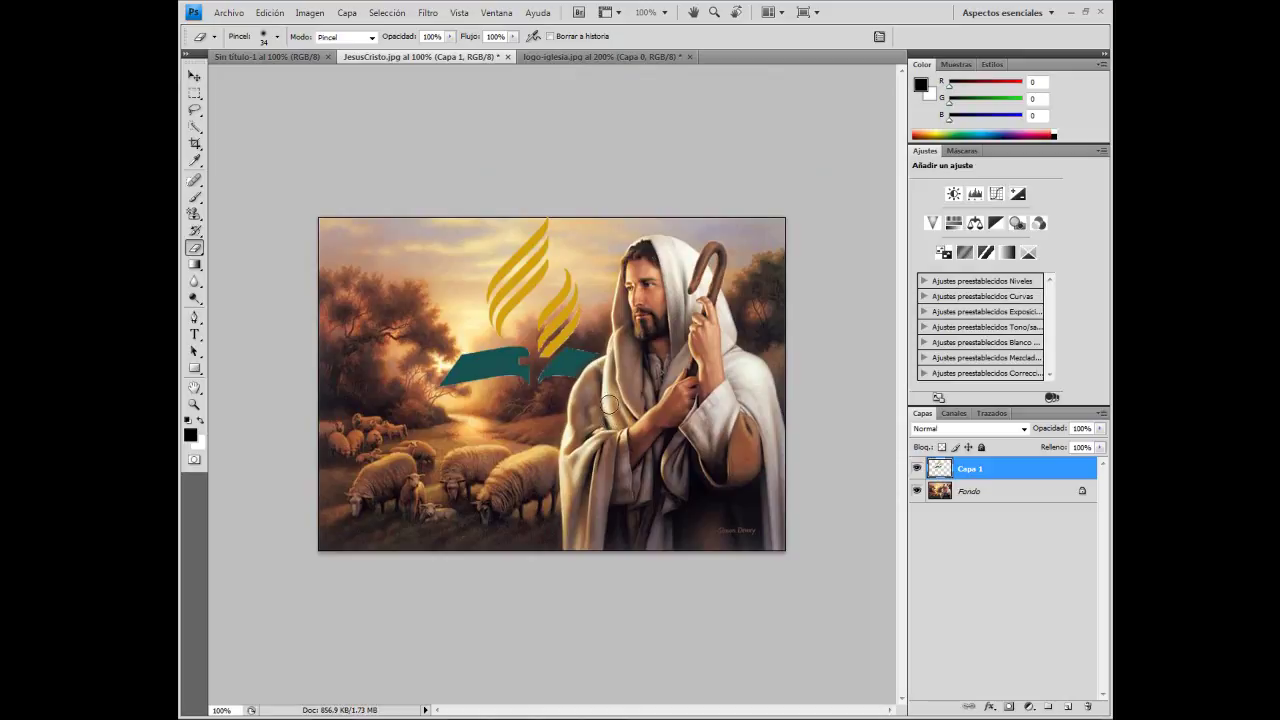
# Nudge the logo about 26 px right and erase the teal book's tip over the robe
pyautogui.click(194, 76)
pyautogui.moveTo(513, 302); pyautogui.dragTo(539, 304)
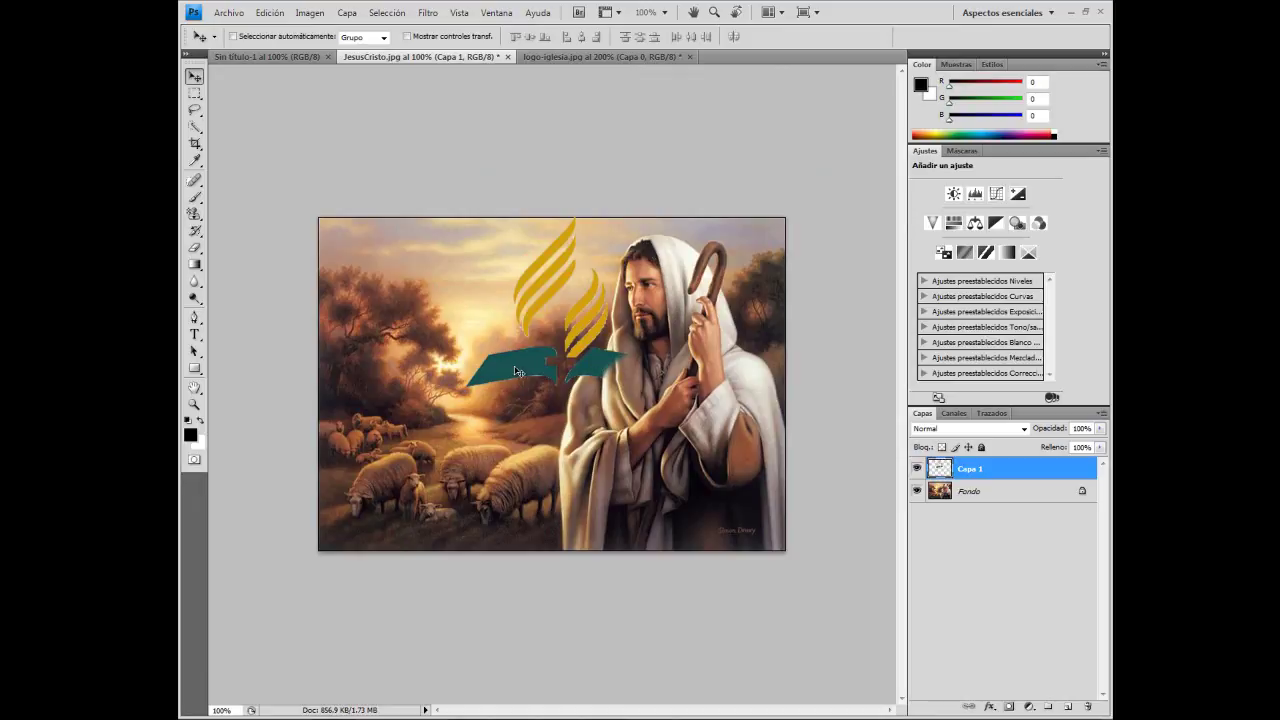
pyautogui.press('e')
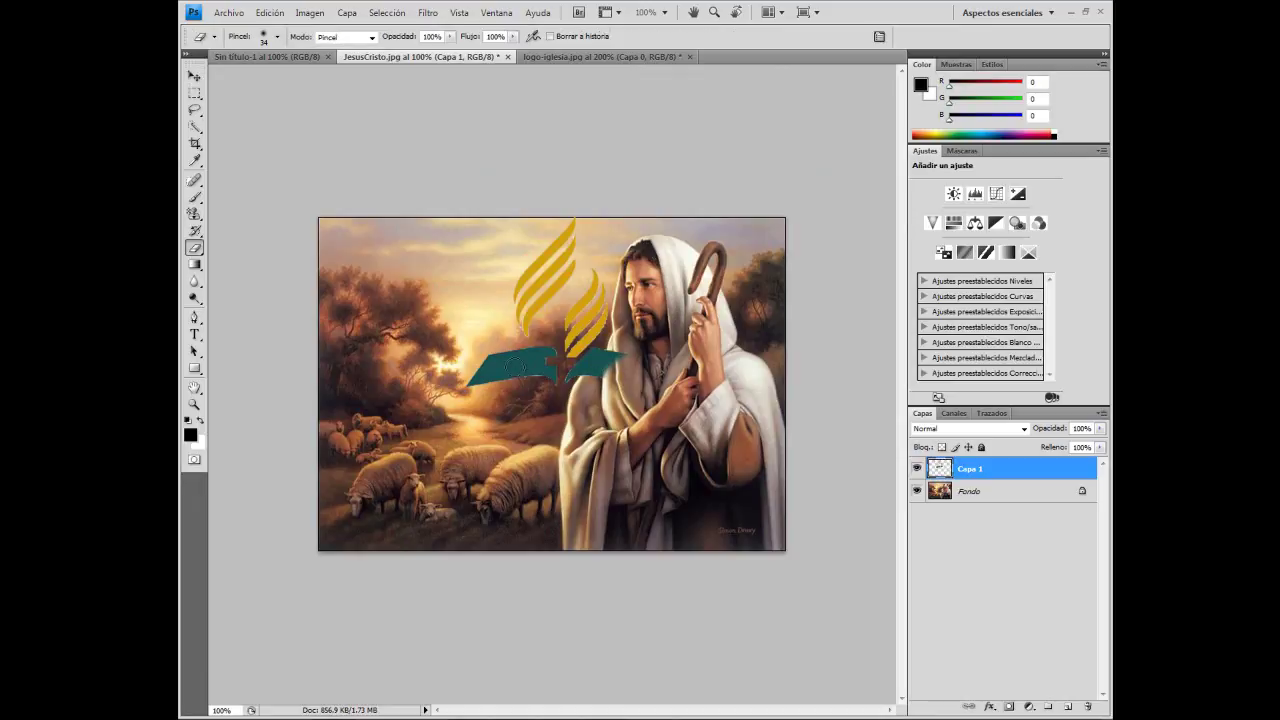
pyautogui.click(627, 371)
pyautogui.click(627, 371)
pyautogui.moveTo(596, 305)
pyautogui.mouseDown()
pyautogui.moveTo(586, 337)
pyautogui.moveTo(614, 366)
pyautogui.moveTo(600, 339)
pyautogui.moveTo(491, 429)
pyautogui.moveTo(543, 343)
pyautogui.moveTo(586, 349)
pyautogui.moveTo(543, 366)
pyautogui.moveTo(508, 418)
pyautogui.mouseUp()
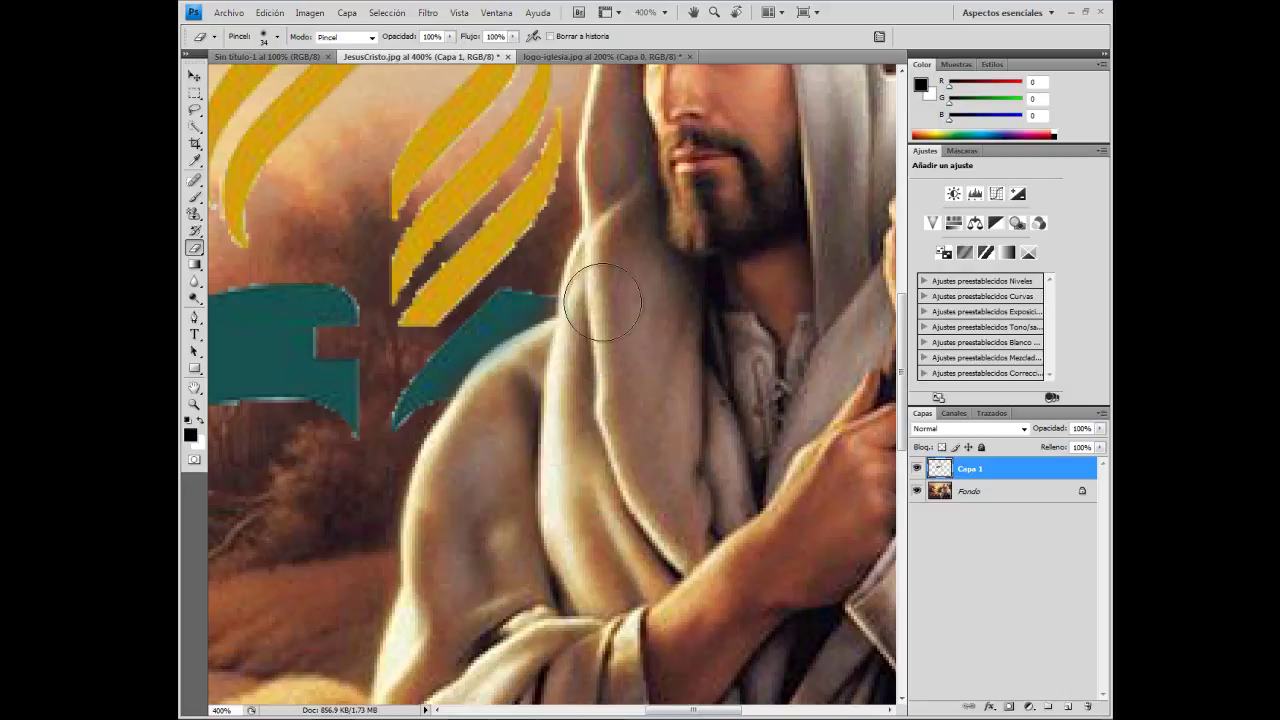
pyautogui.keyDown('alt'); pyautogui.click(612, 380); pyautogui.keyUp('alt')
pyautogui.keyDown('alt'); pyautogui.click(612, 380); pyautogui.keyUp('alt')
pyautogui.keyDown('alt'); pyautogui.click(612, 380); pyautogui.keyUp('alt')
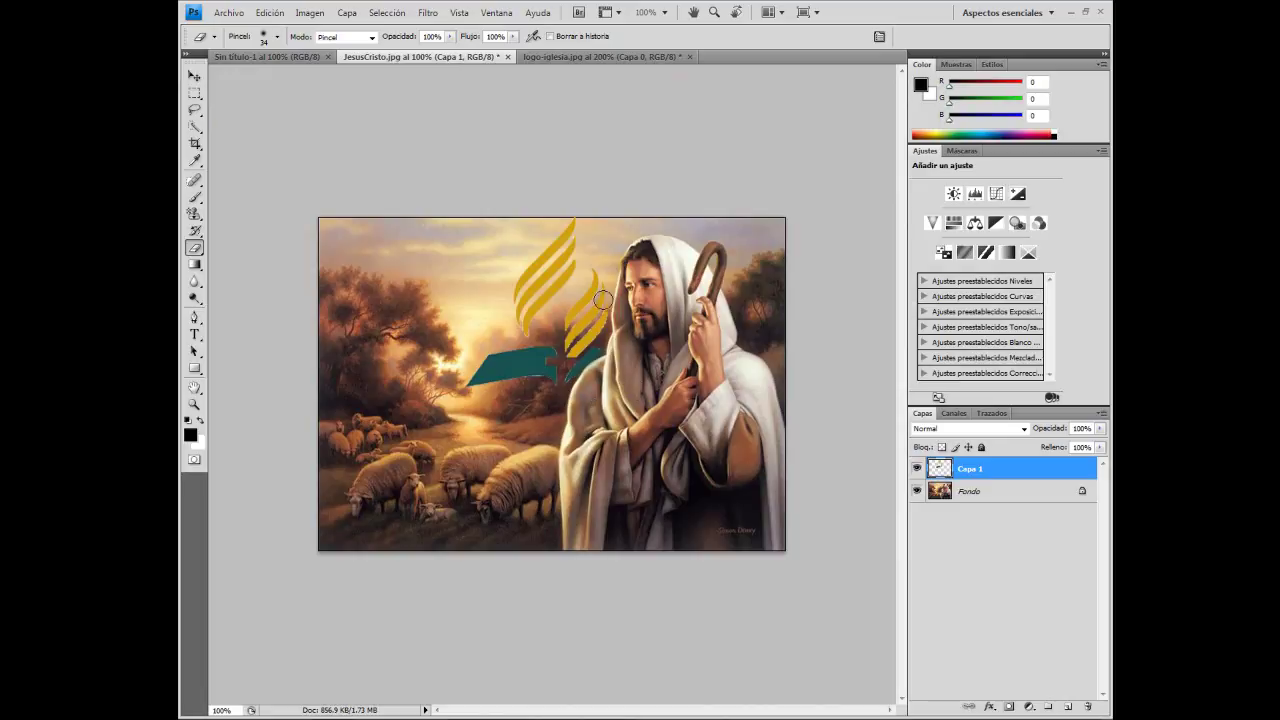
# Convert the painting's Fondo background into layer Capa 0 through the Nueva capa dialog
pyautogui.doubleClick(1027, 468)
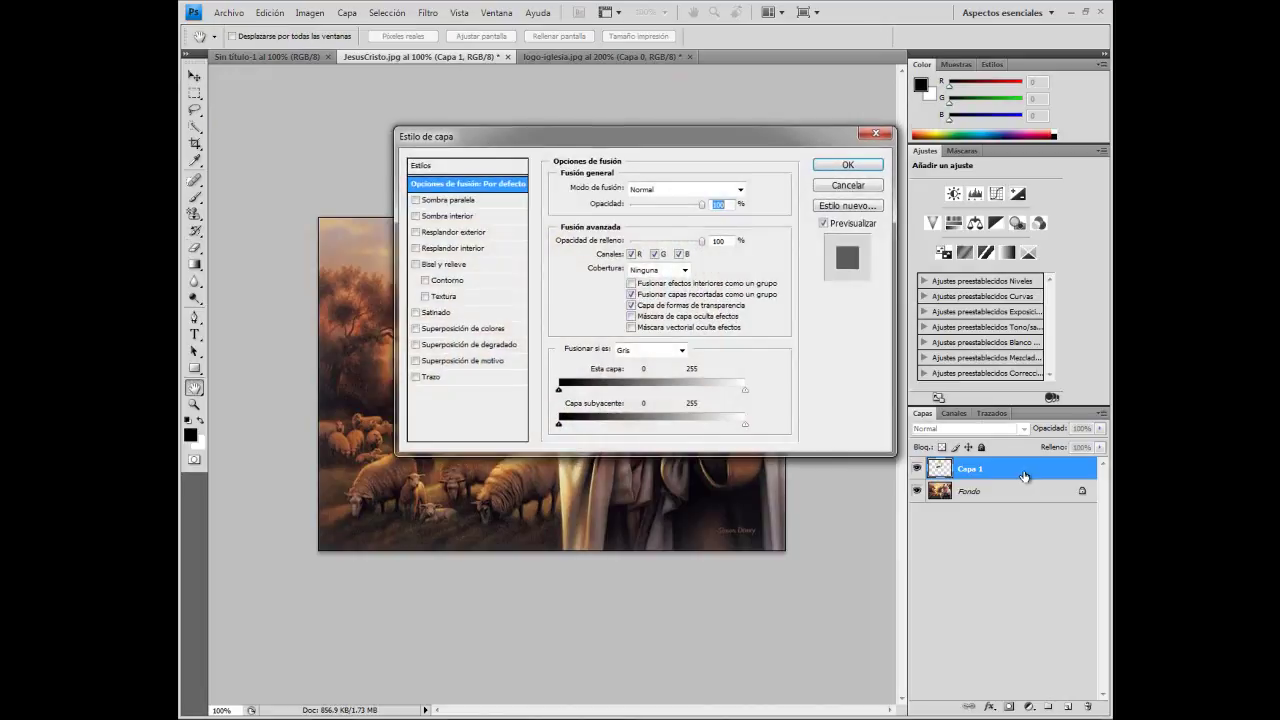
pyautogui.click(847, 185)
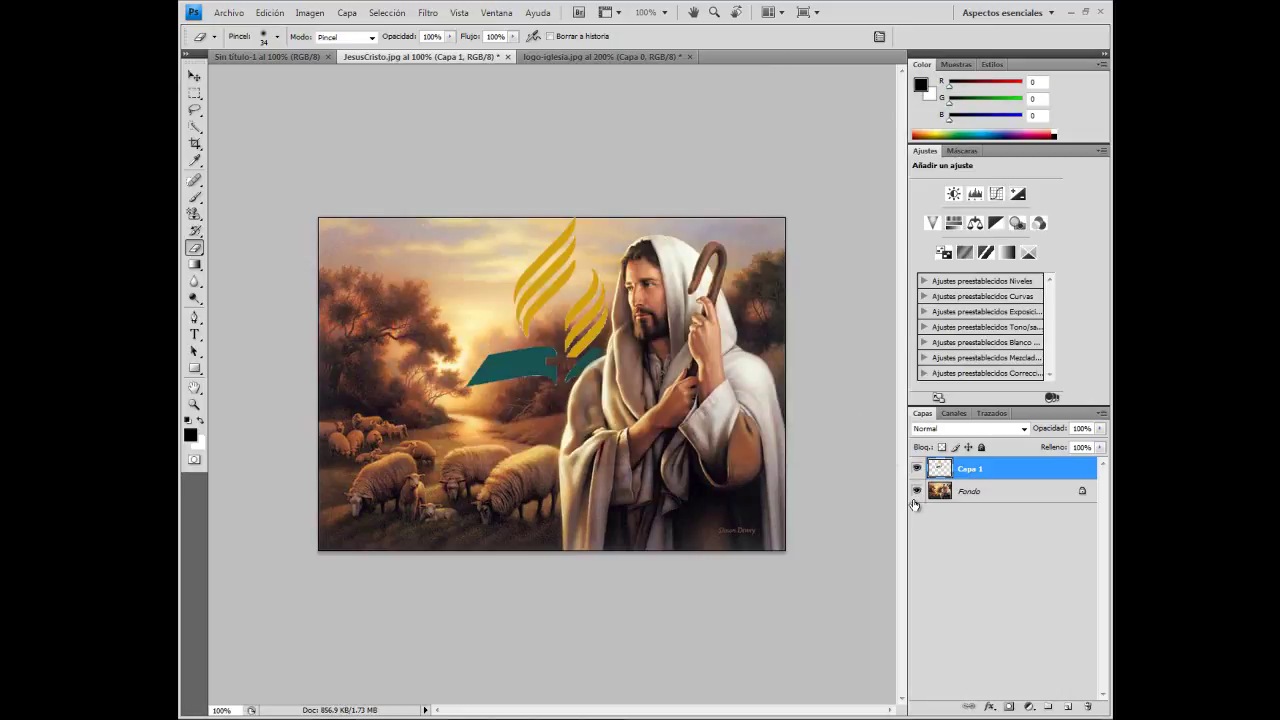
pyautogui.click(971, 489)
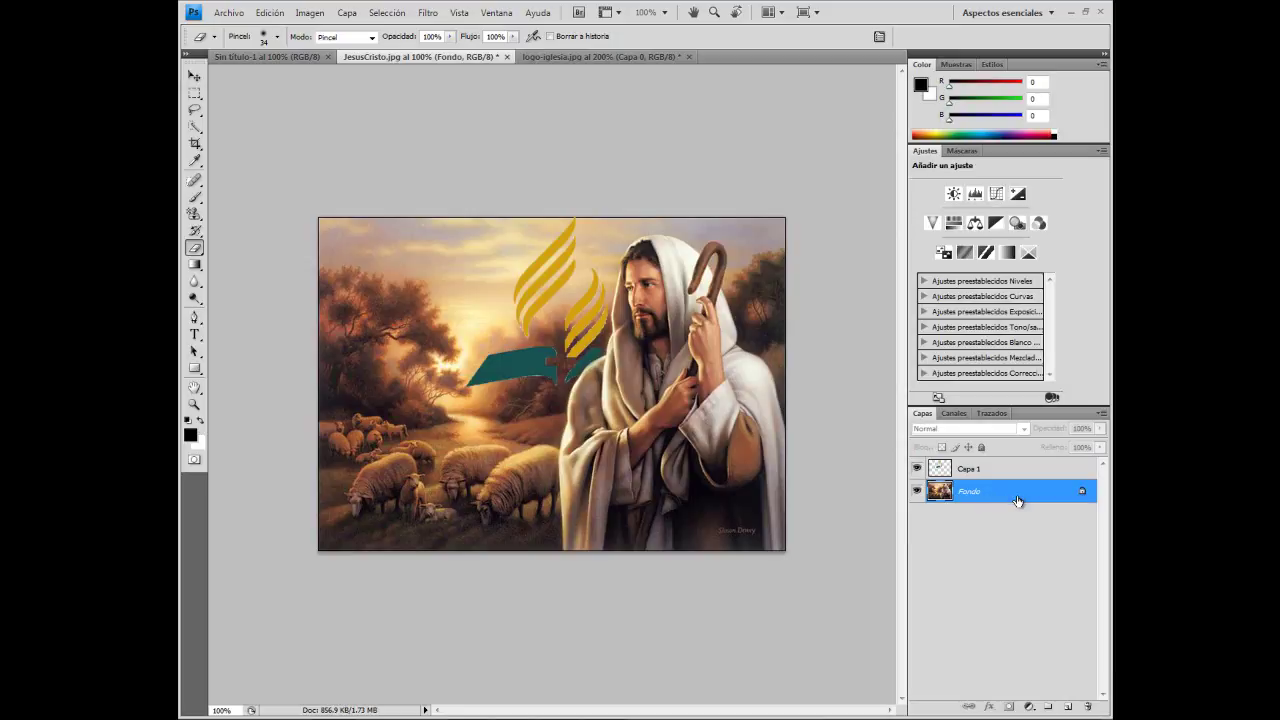
pyautogui.doubleClick(1017, 497)
pyautogui.click(895, 174)
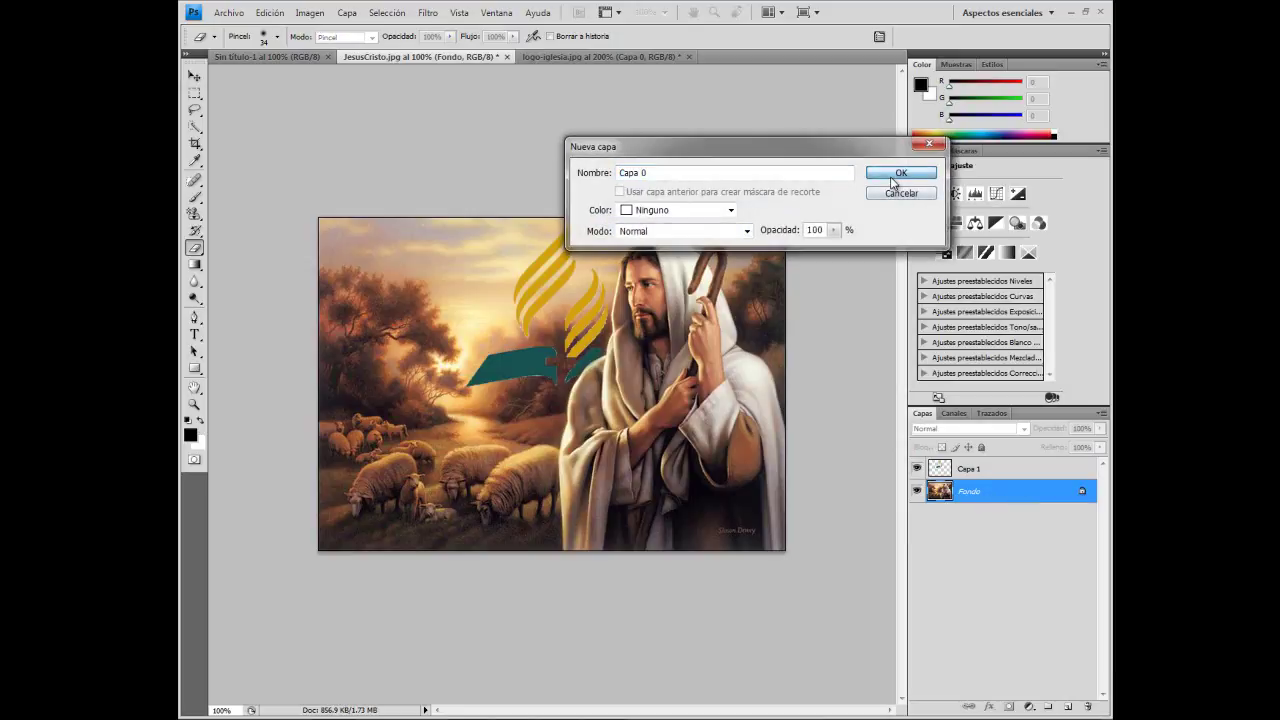
# Duplicate Capa 0 as a new layer named 'Jesus Afuera'
pyautogui.rightClick(1009, 497)
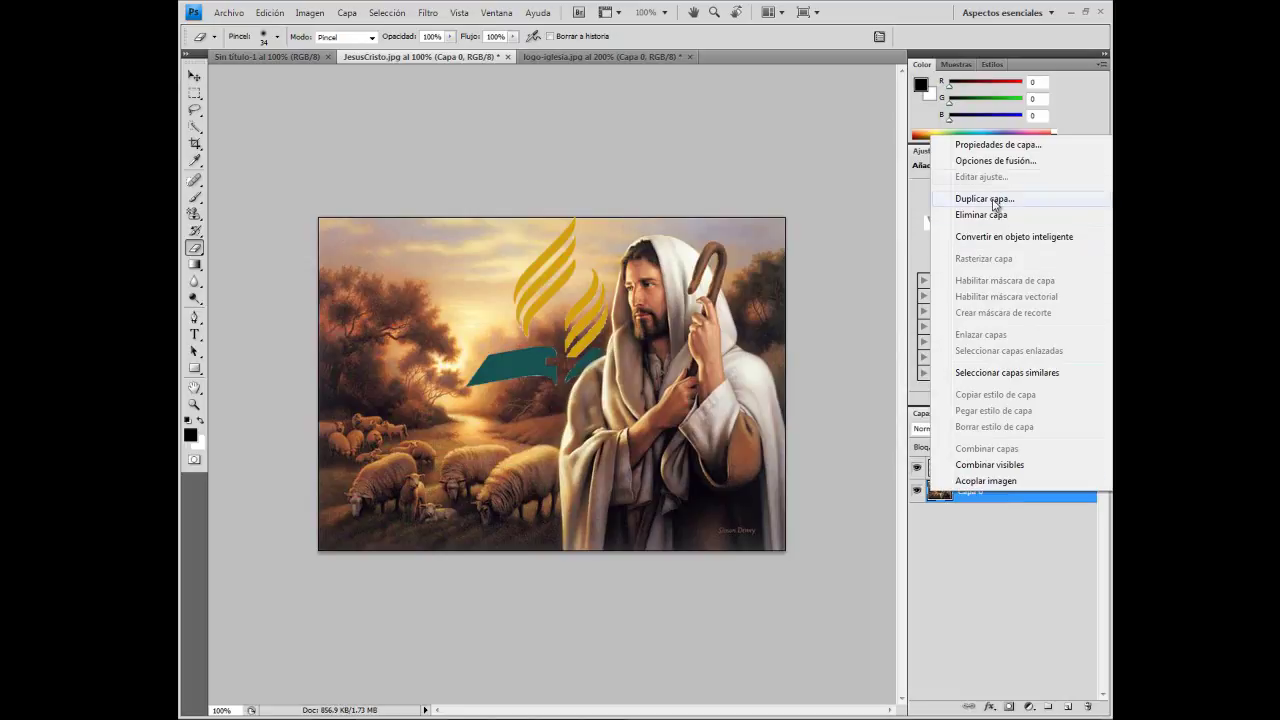
pyautogui.click(988, 147)
pyautogui.moveTo(600, 250); pyautogui.dragTo(540, 250)
pyautogui.click(730, 270)
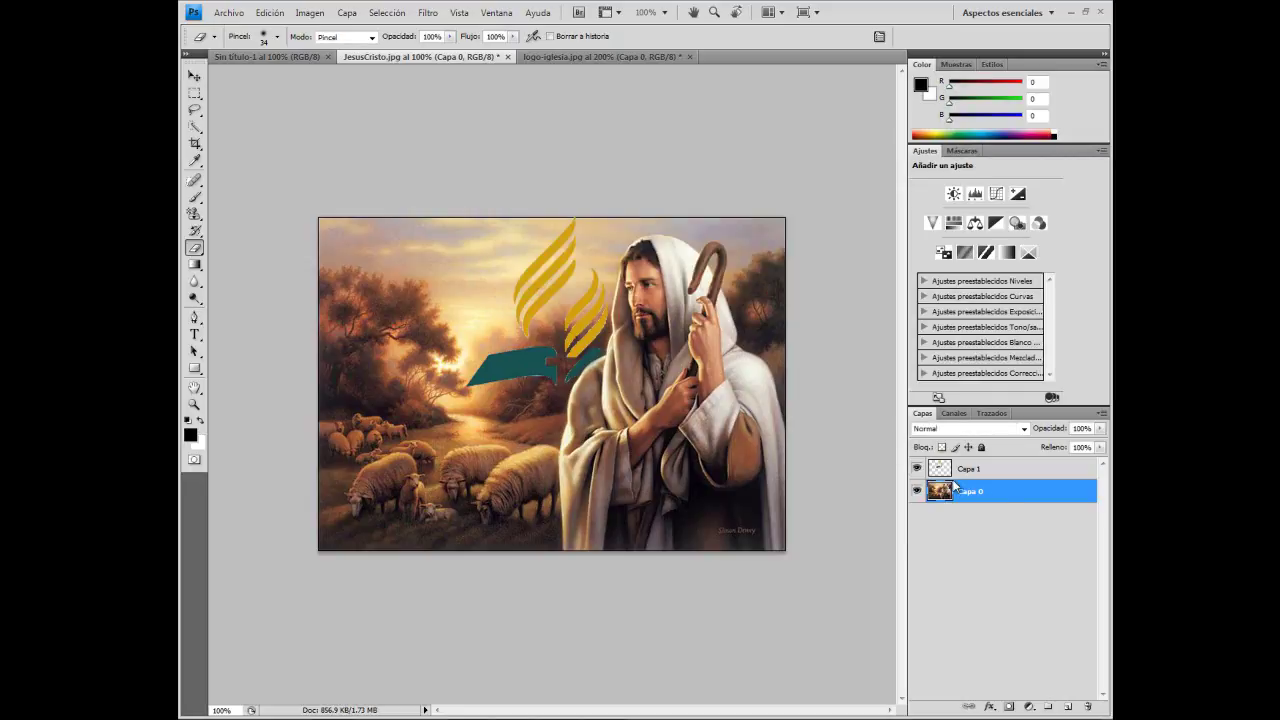
pyautogui.rightClick(1000, 492)
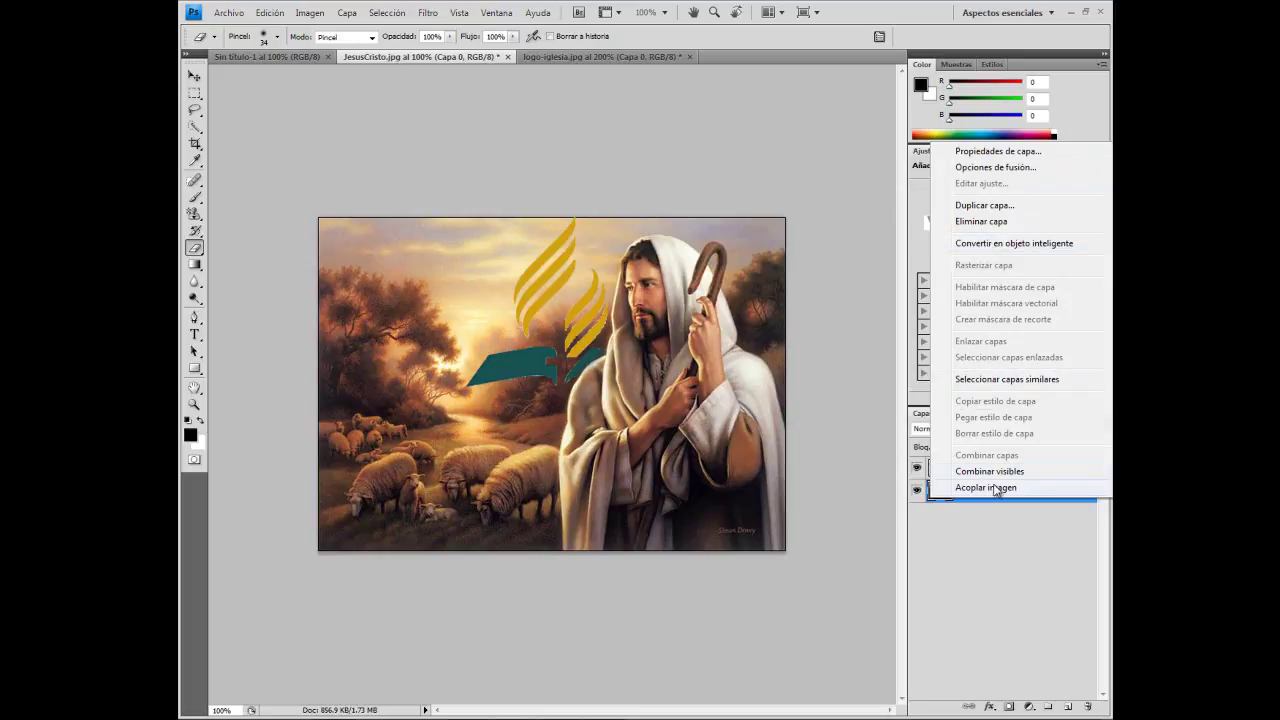
pyautogui.click(984, 205)
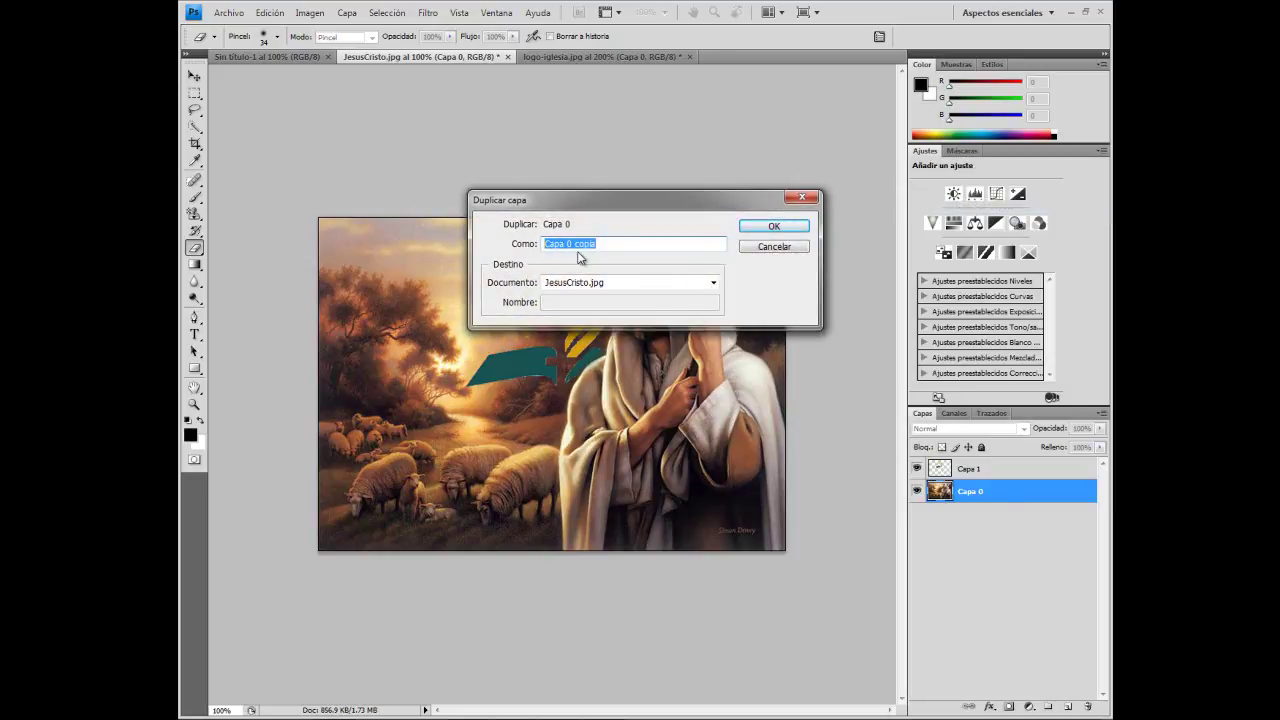
pyautogui.write('Jesus Afuera')
pyautogui.press('Return')
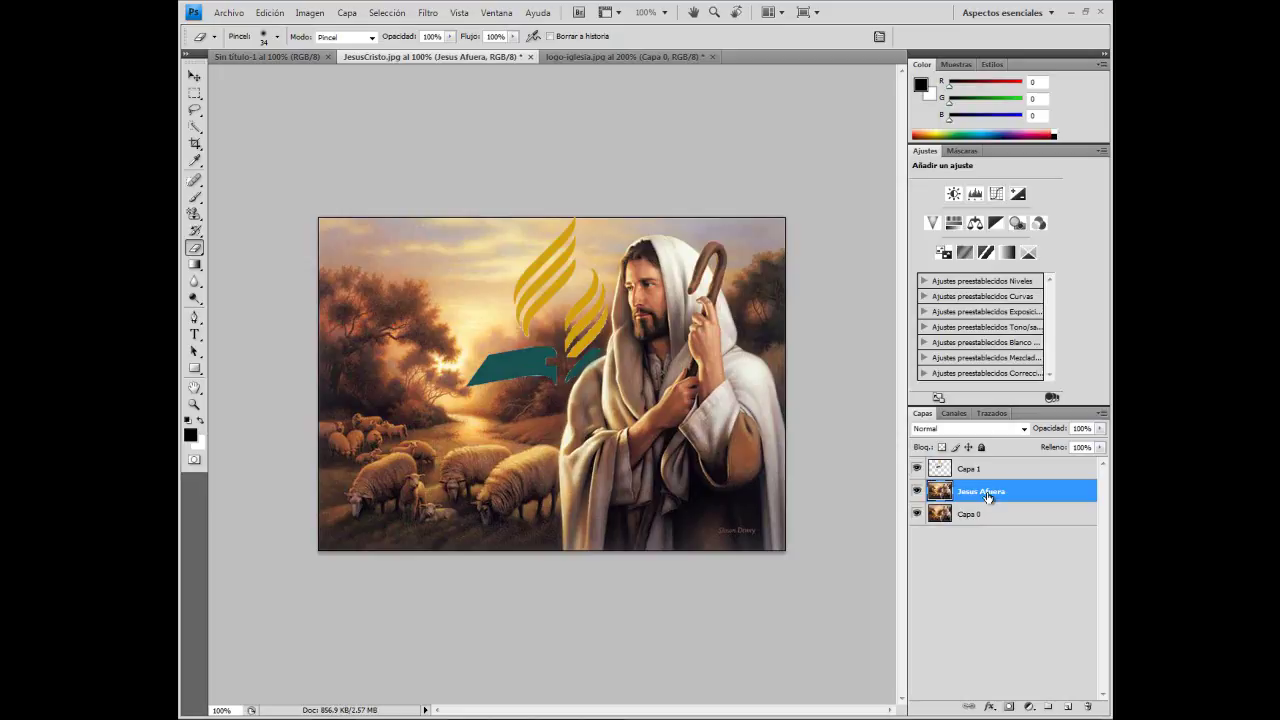
# Bring Jesus's face into view and switch to the Polygonal Lasso tool
pyautogui.scroll(1, 726, 354)
pyautogui.scroll(1, 624, 410)
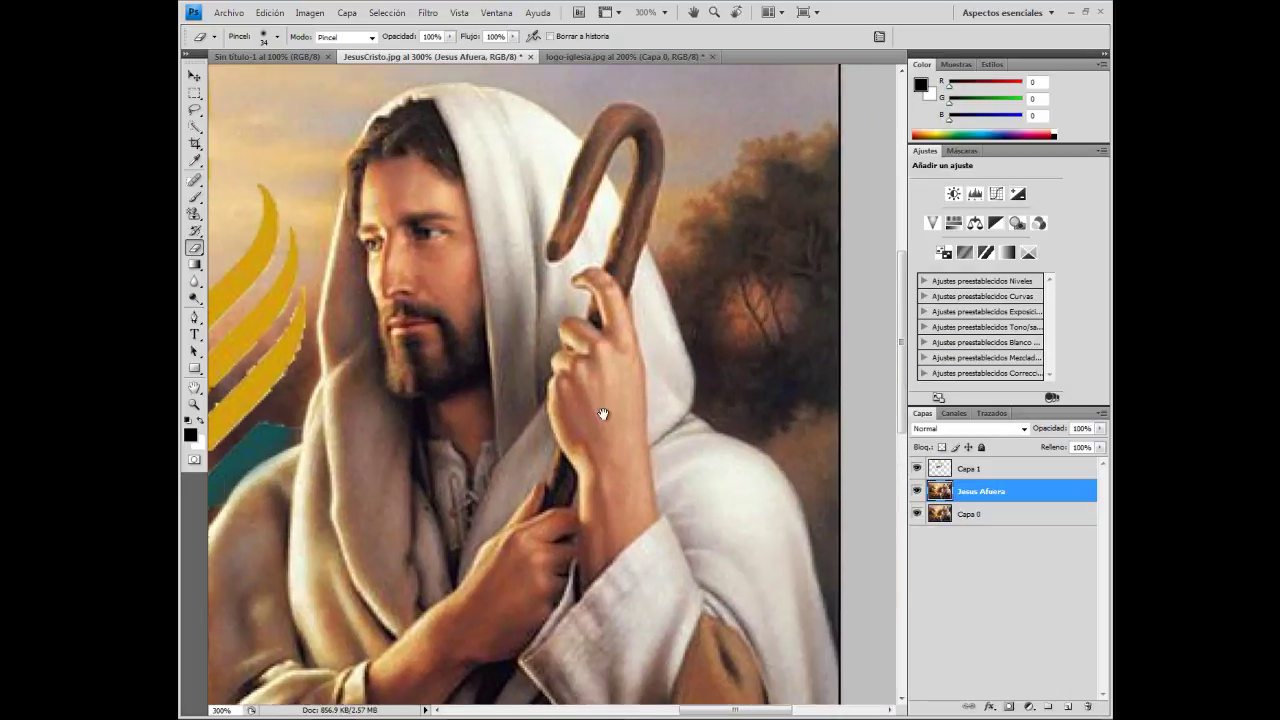
pyautogui.moveTo(624, 410); pyautogui.dragTo(672, 360)
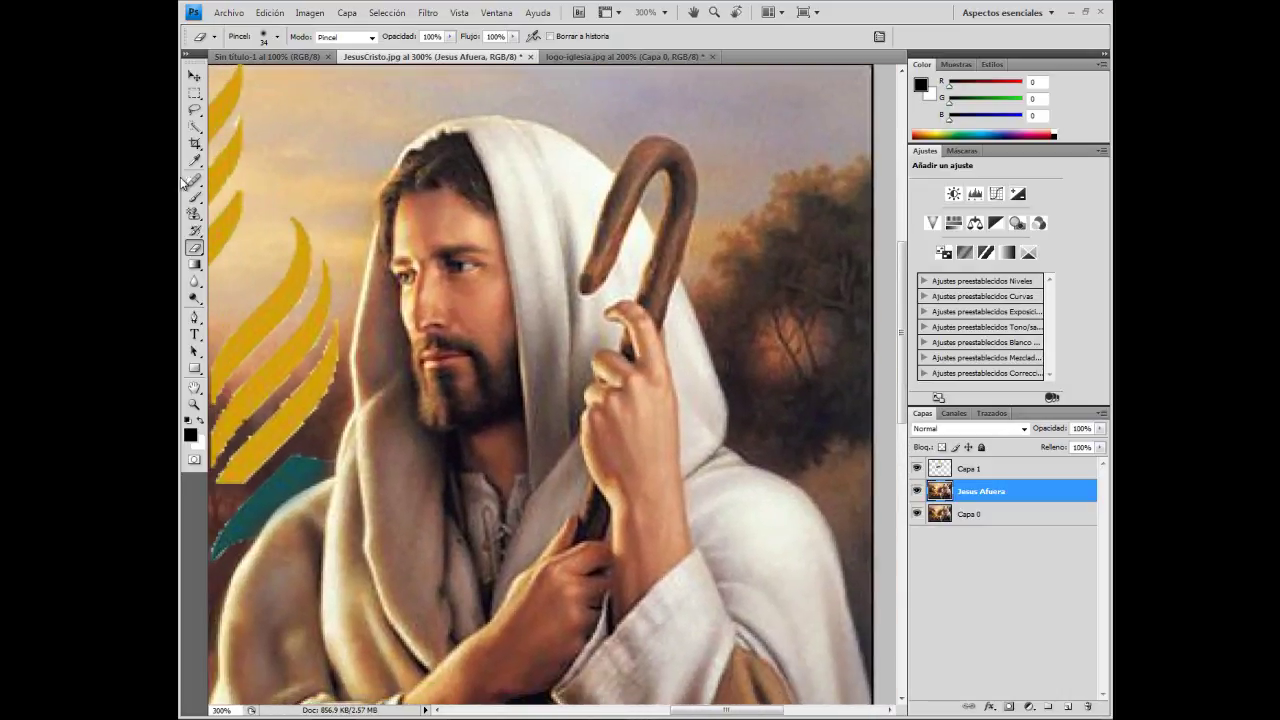
pyautogui.click(194, 110)
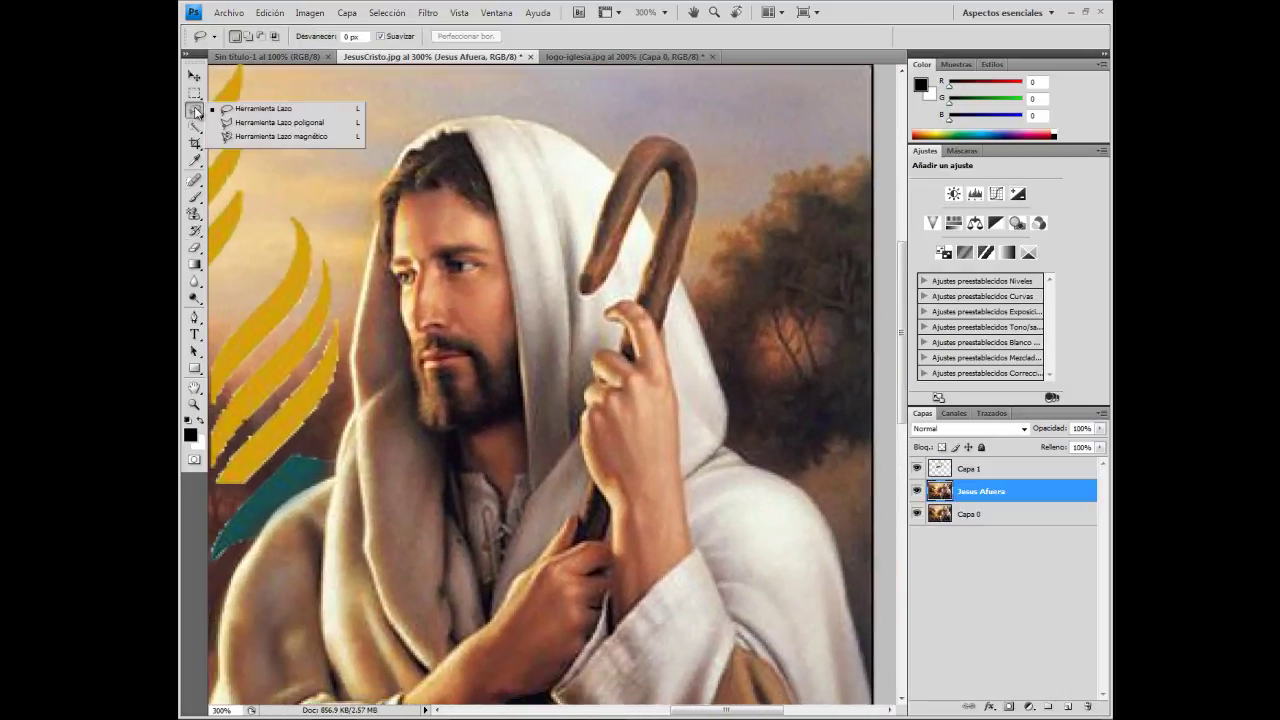
pyautogui.click(240, 122)
# Zoom in on the hood edge beside the face and place the first outline point
pyautogui.moveTo(389, 242); pyautogui.dragTo(425, 192)
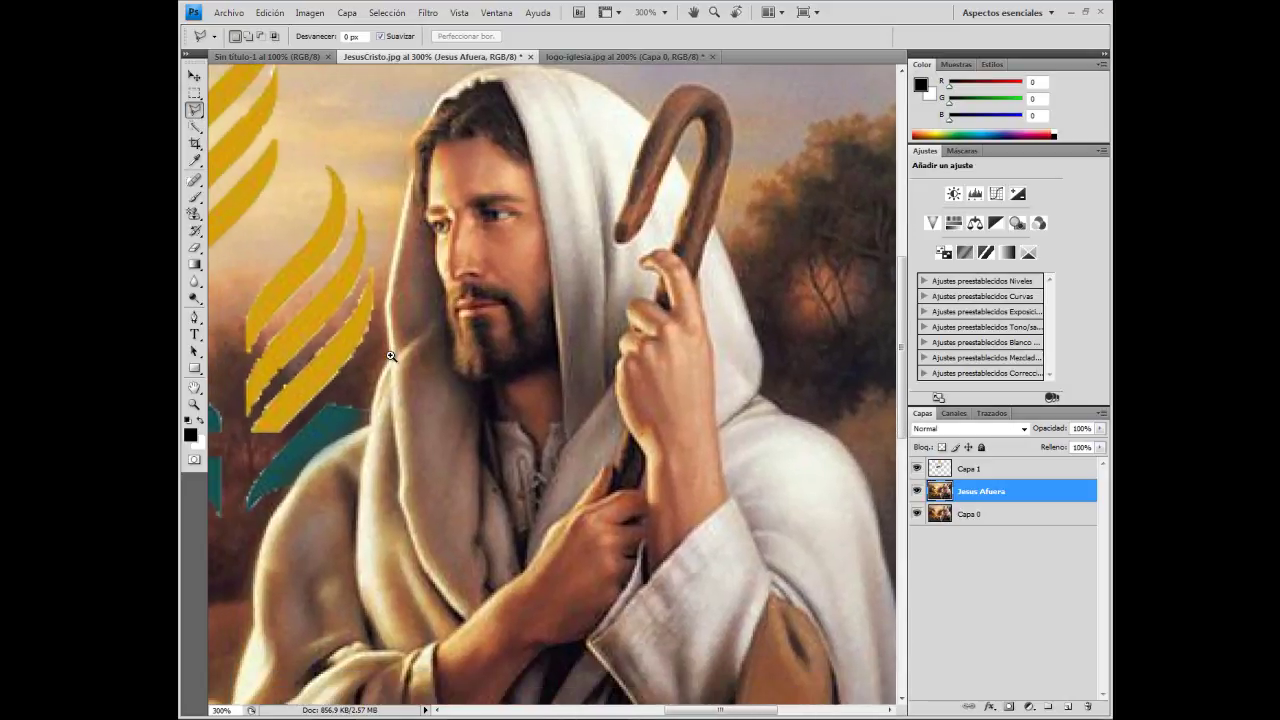
pyautogui.click(391, 356)
pyautogui.click(391, 356)
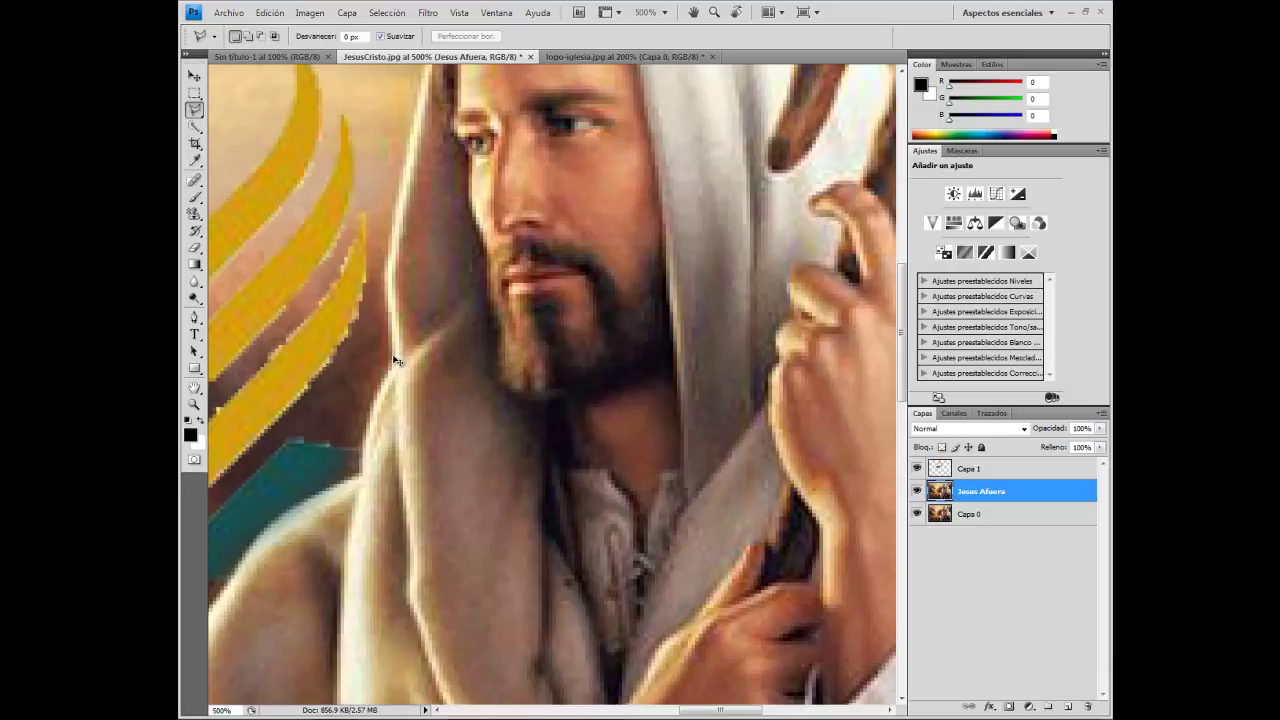
pyautogui.click(395, 356)
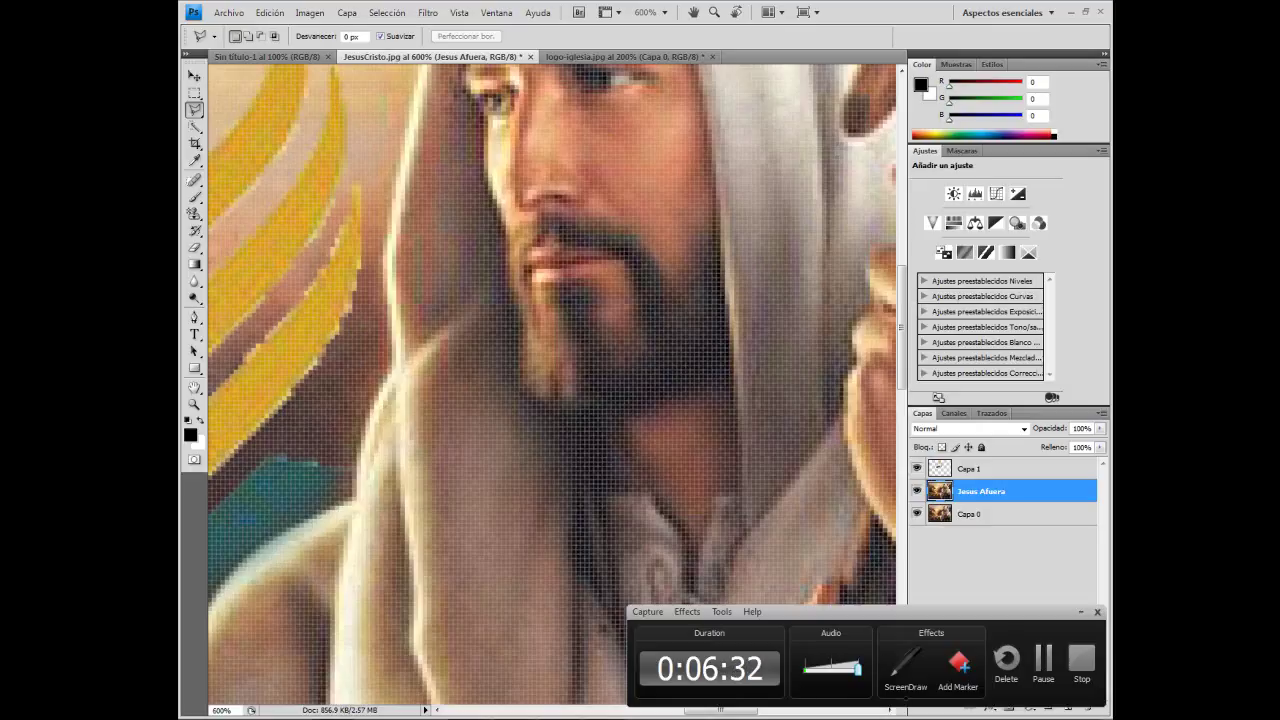
pyautogui.moveTo(449, 357); pyautogui.dragTo(471, 388)
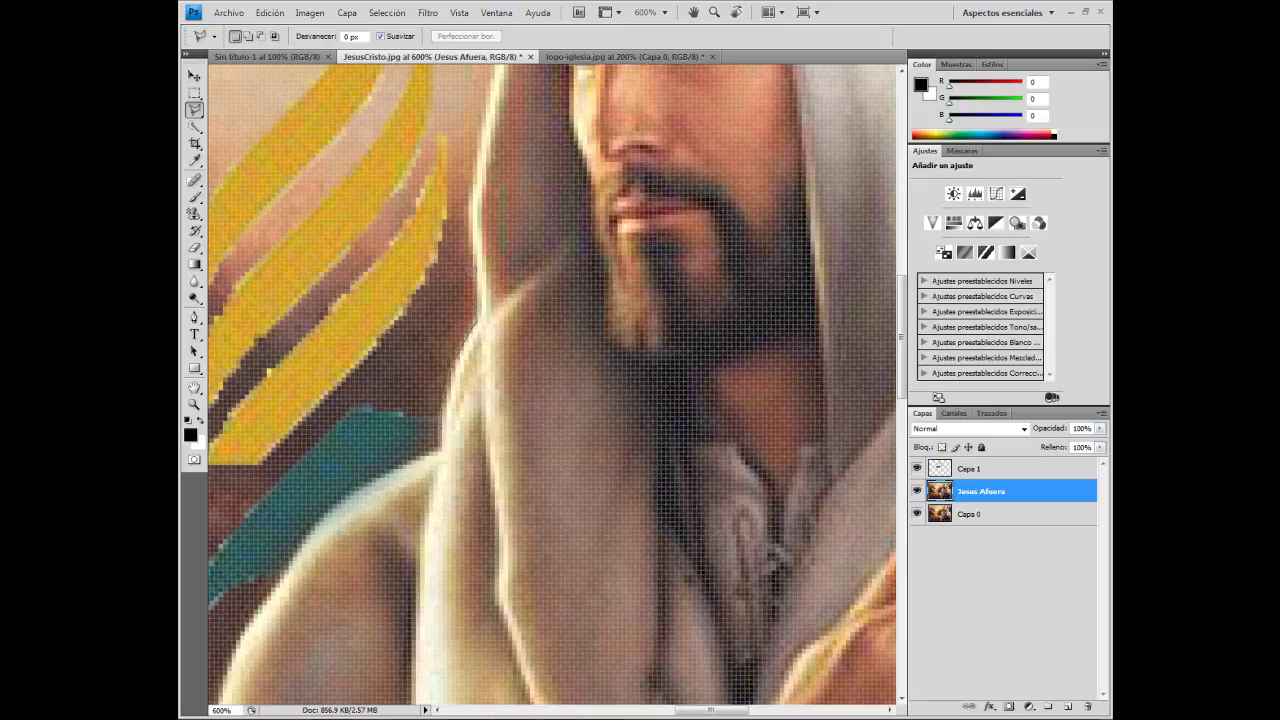
pyautogui.click(471, 214)
pyautogui.moveTo(477, 176); pyautogui.dragTo(466, 345)
pyautogui.moveTo(494, 286); pyautogui.dragTo(477, 423)
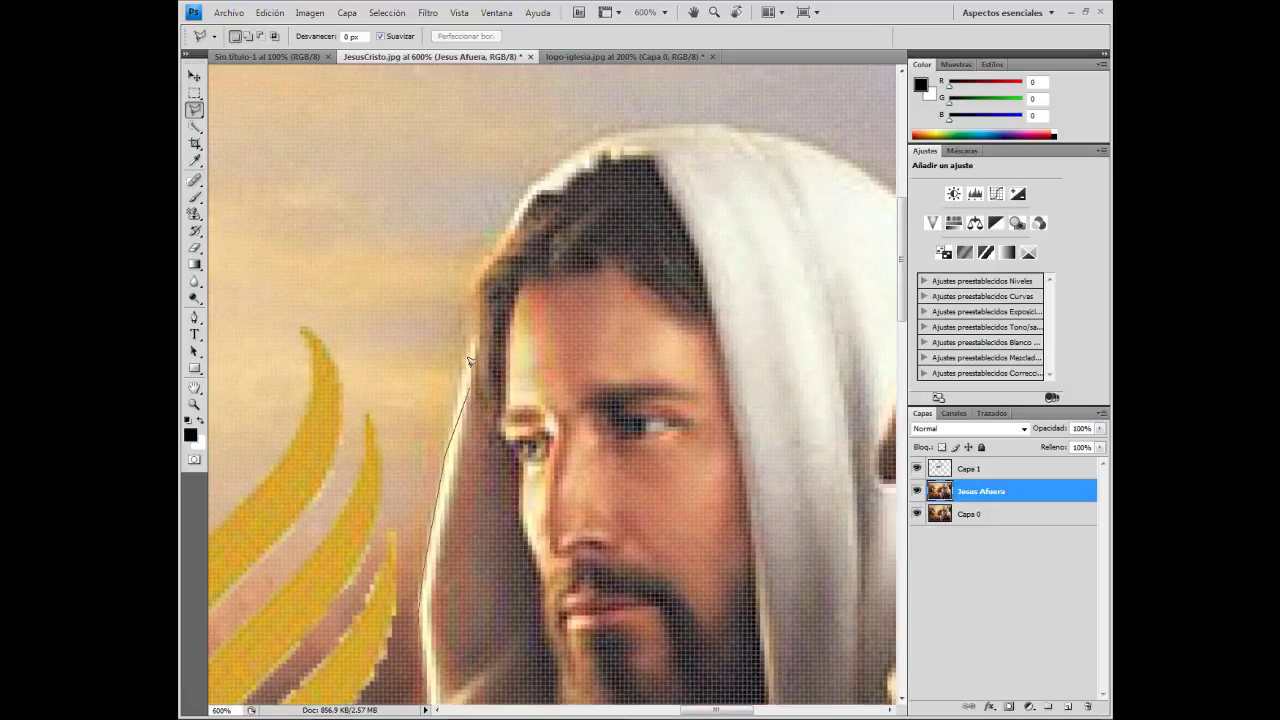
# Trace outline points up the hood edge, across its top, and along the veil
pyautogui.click(474, 317)
pyautogui.click(478, 275)
pyautogui.moveTo(504, 236); pyautogui.dragTo(482, 315)
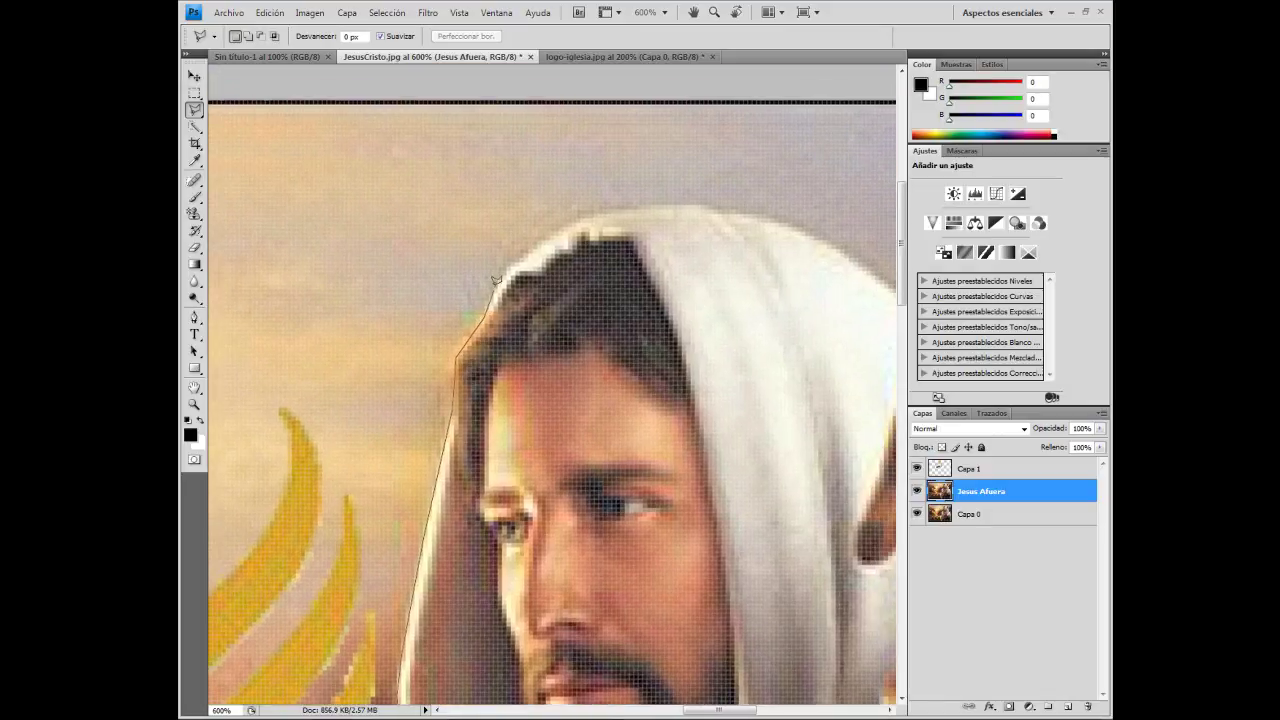
pyautogui.click(512, 272)
pyautogui.click(550, 232)
pyautogui.scroll(3, 623, 349)
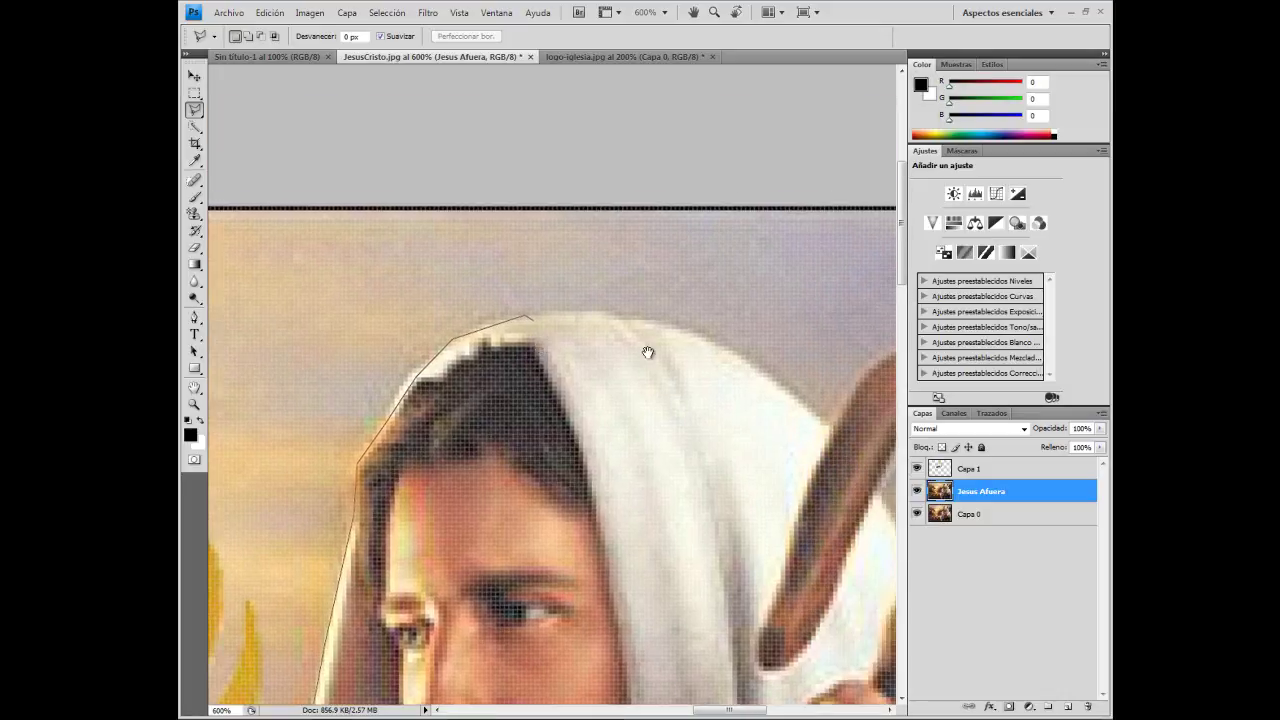
pyautogui.hscroll(4, 571, 334)
pyautogui.click(530, 307)
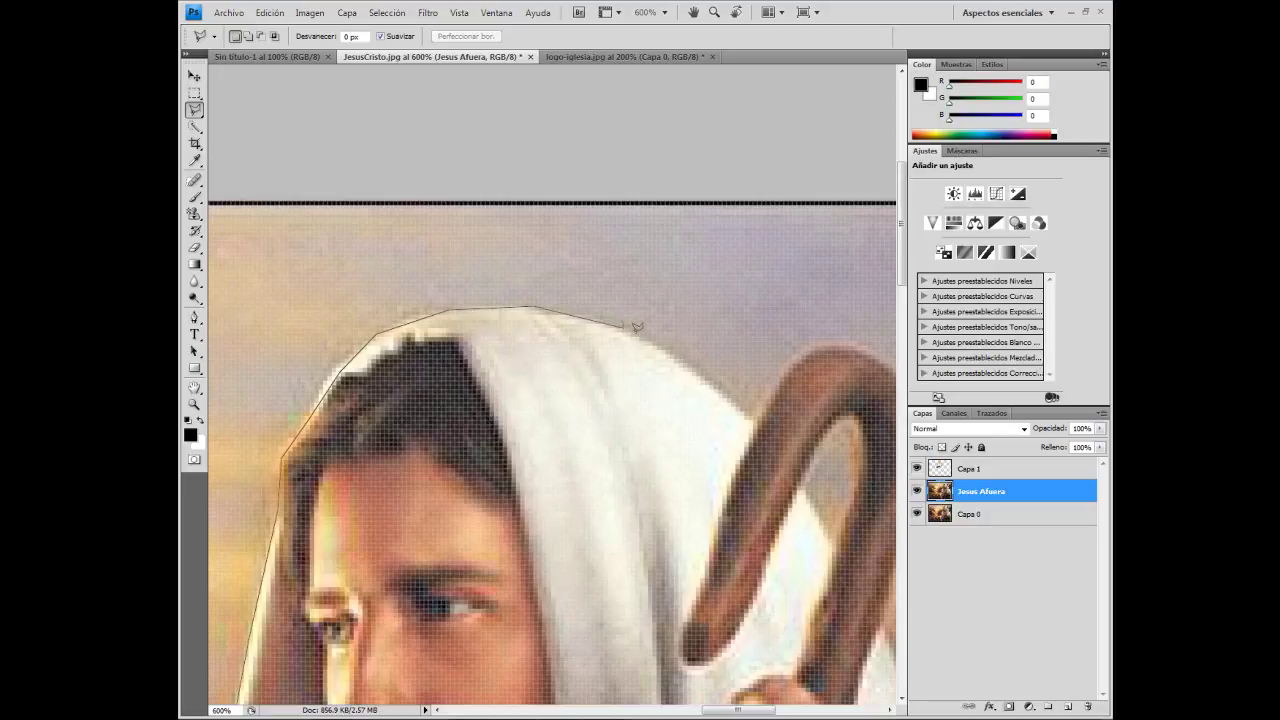
# Extend the outline over the staff's top and down around the shepherd's crook
pyautogui.scroll(-2, 640, 357)
pyautogui.hscroll(3, 603, 318)
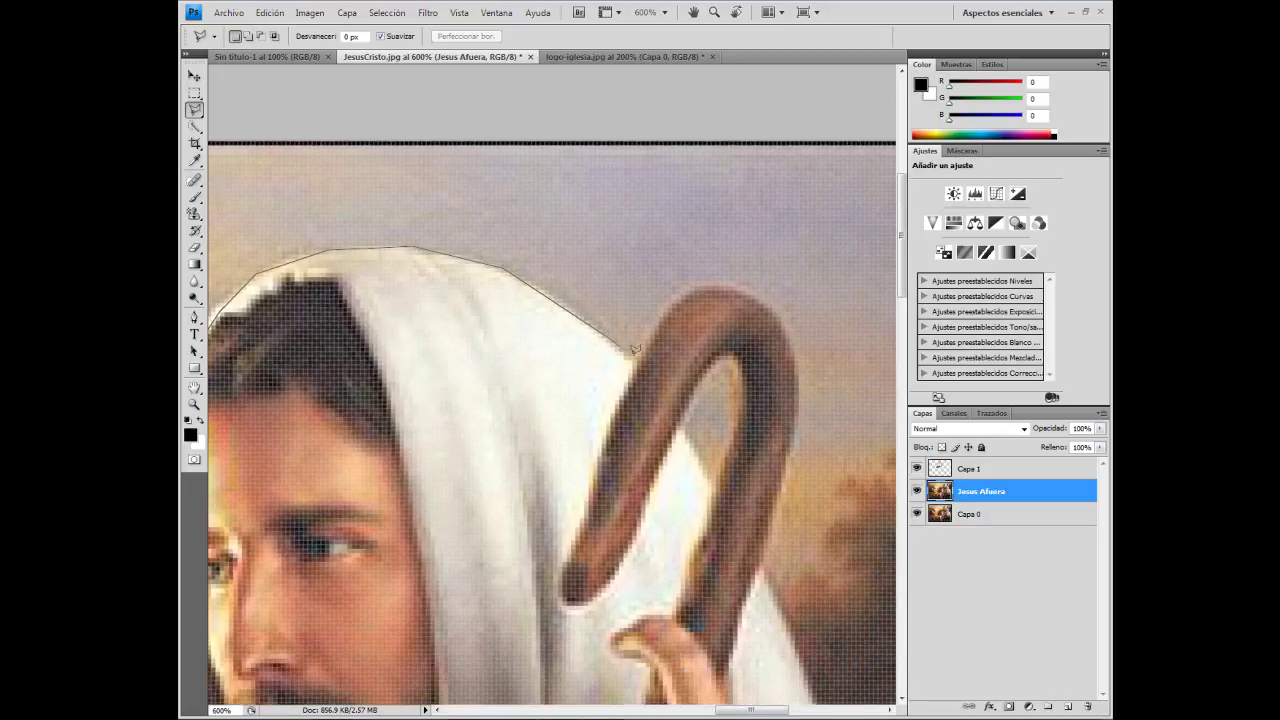
pyautogui.moveTo(614, 349); pyautogui.dragTo(463, 266)
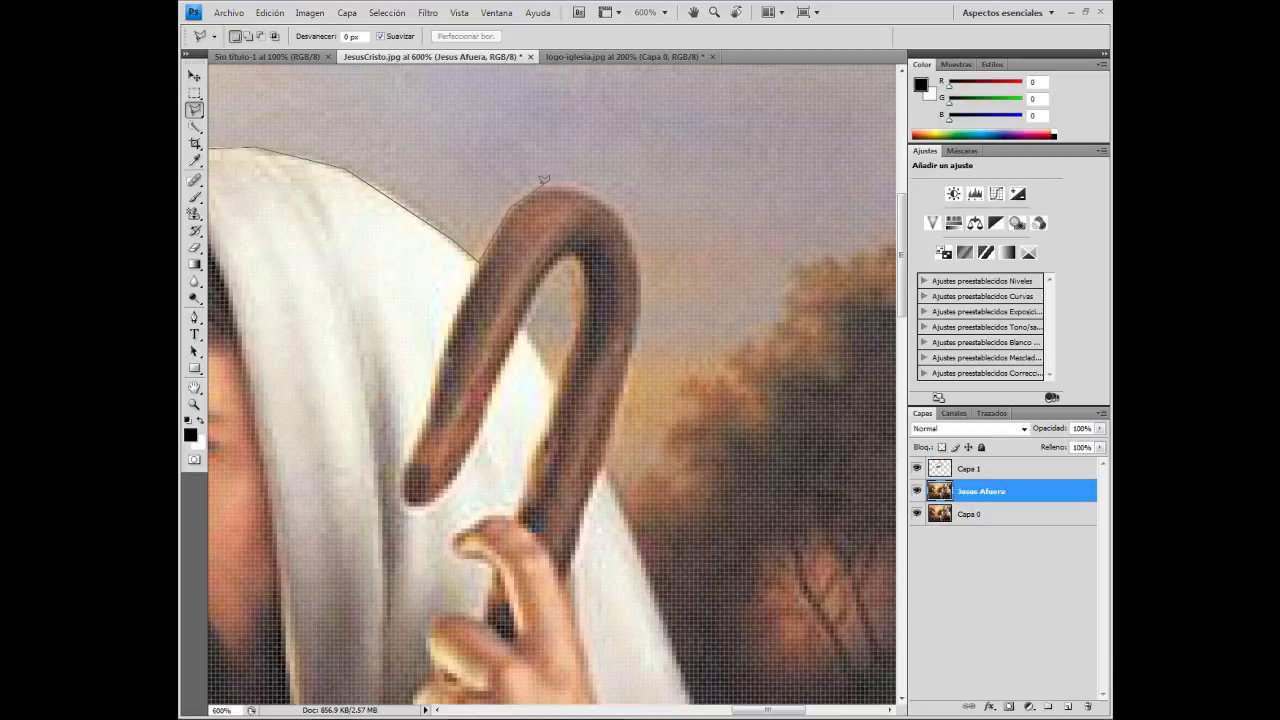
pyautogui.click(573, 183)
pyautogui.click(634, 220)
pyautogui.scroll(-2, 634, 306)
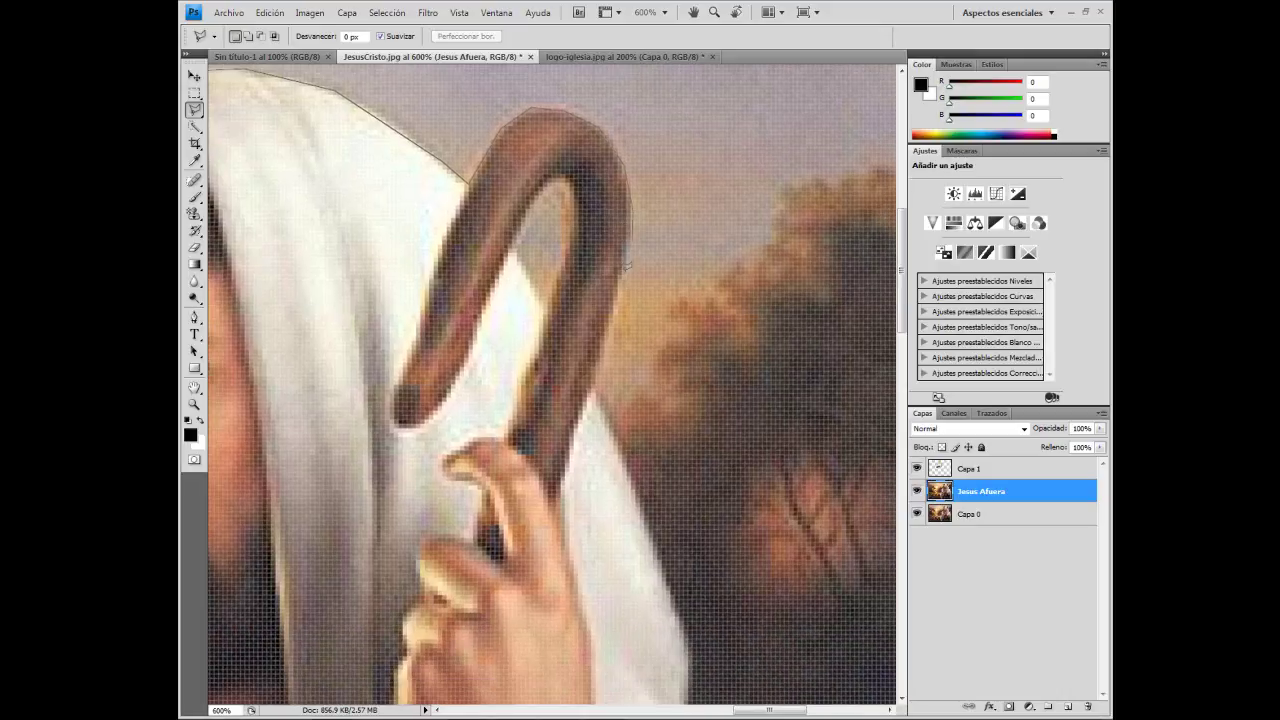
pyautogui.scroll(-1, 624, 310)
pyautogui.scroll(-1, 620, 290)
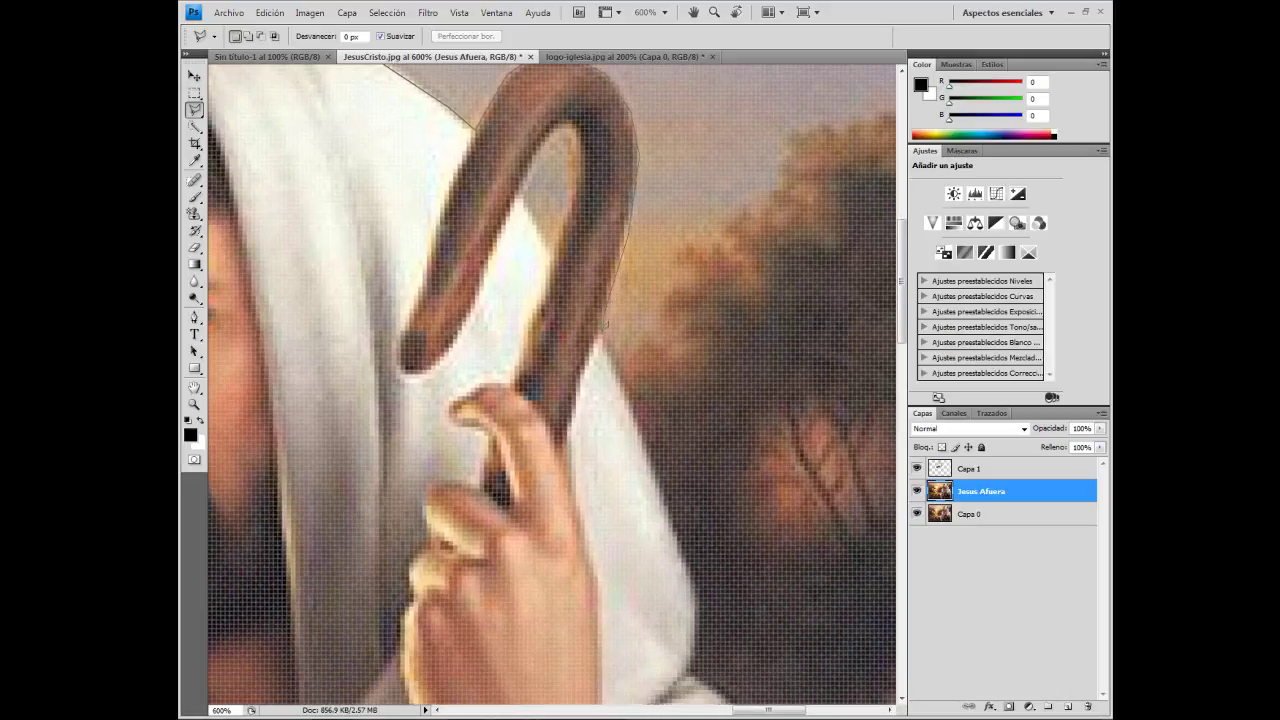
pyautogui.scroll(-2, 605, 322)
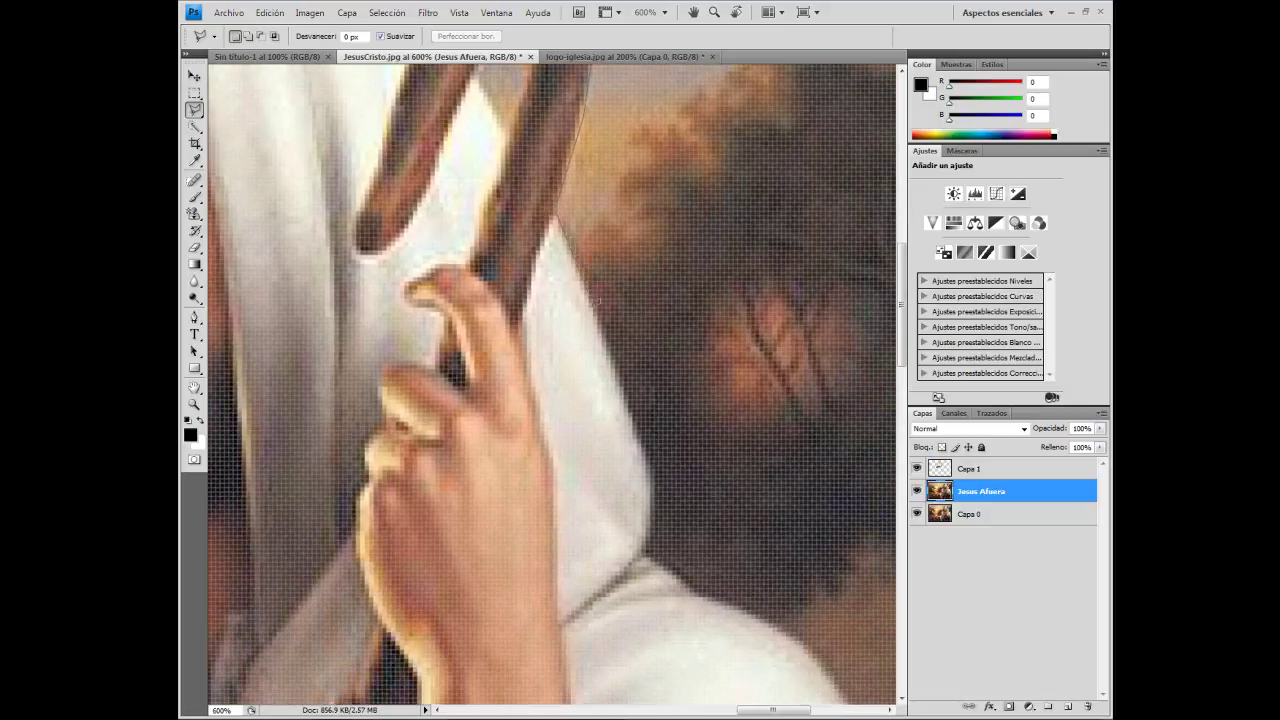
# Continue the outline from the hand down the outer edge of the robe
pyautogui.scroll(-2, 606, 337)
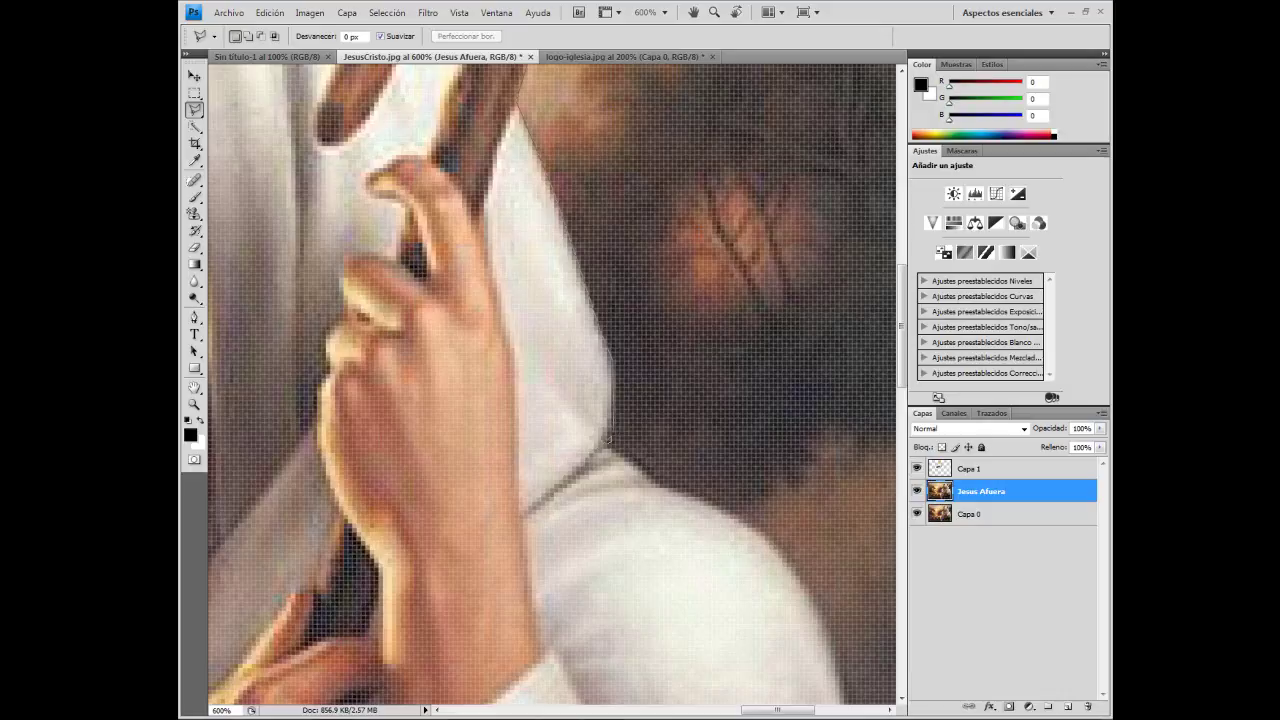
pyautogui.moveTo(620, 455); pyautogui.dragTo(566, 309)
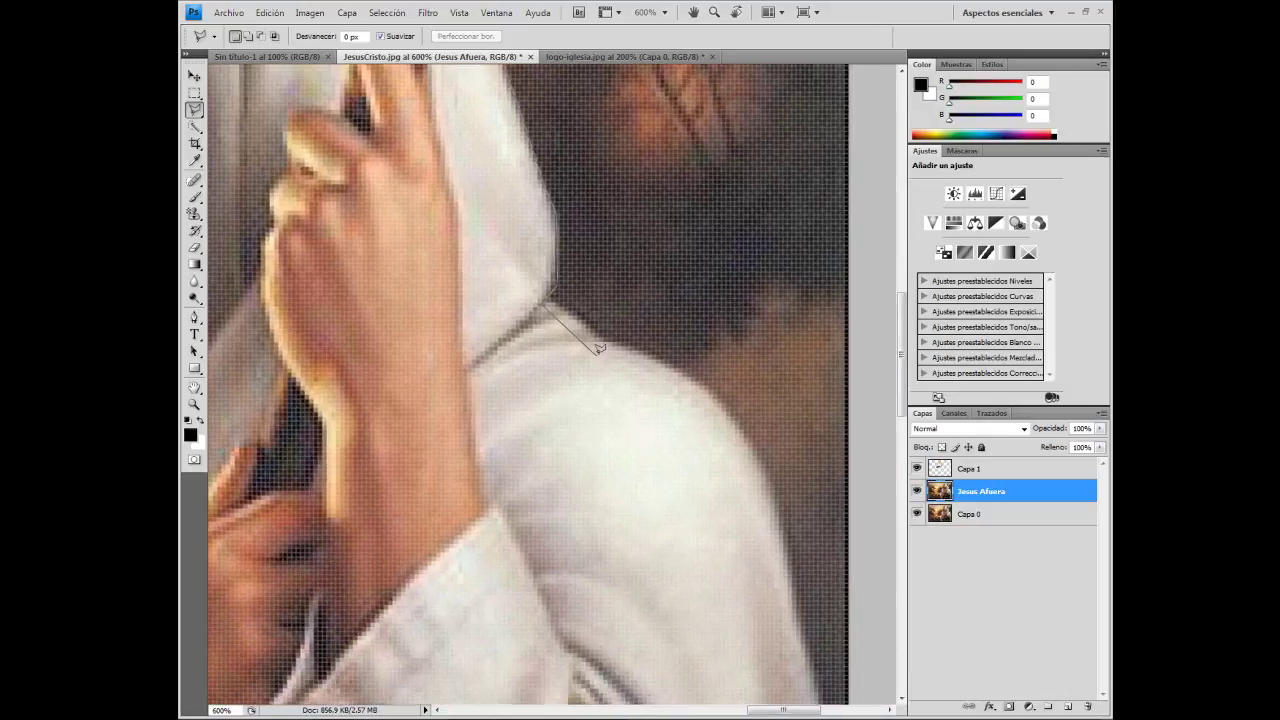
pyautogui.click(546, 301)
pyautogui.moveTo(714, 414); pyautogui.dragTo(630, 294)
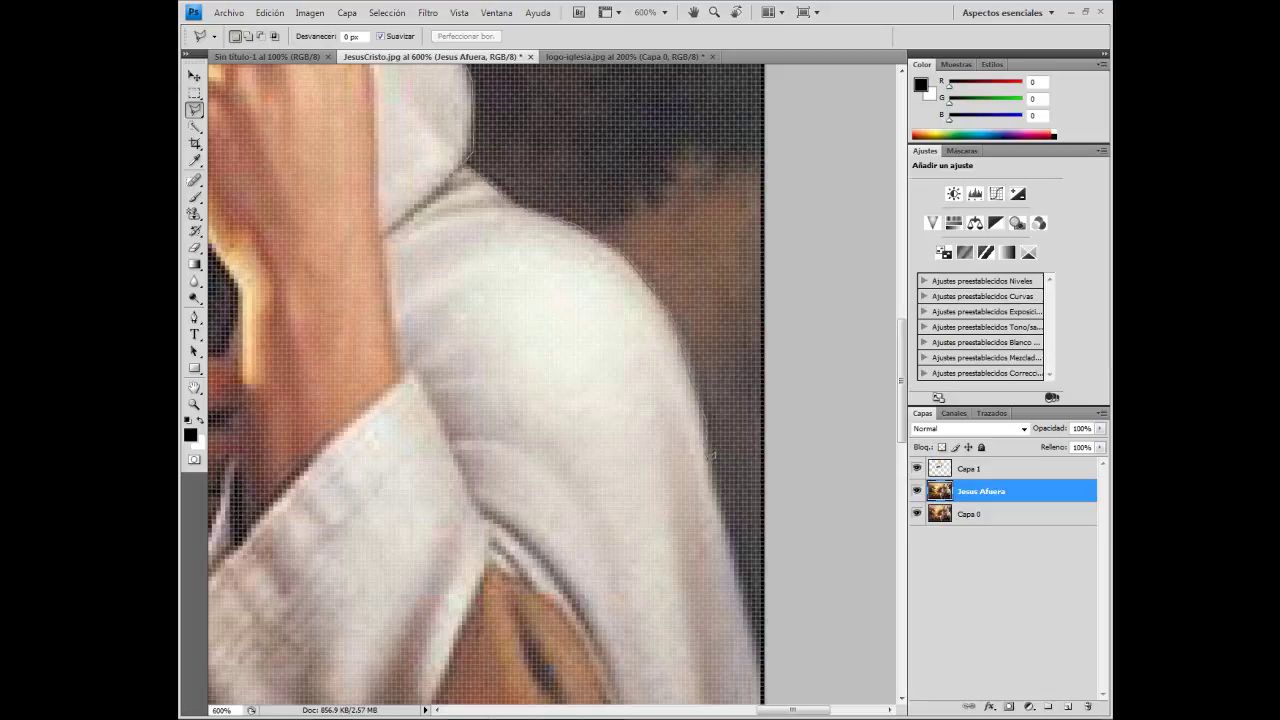
pyautogui.moveTo(710, 458); pyautogui.dragTo(612, 266)
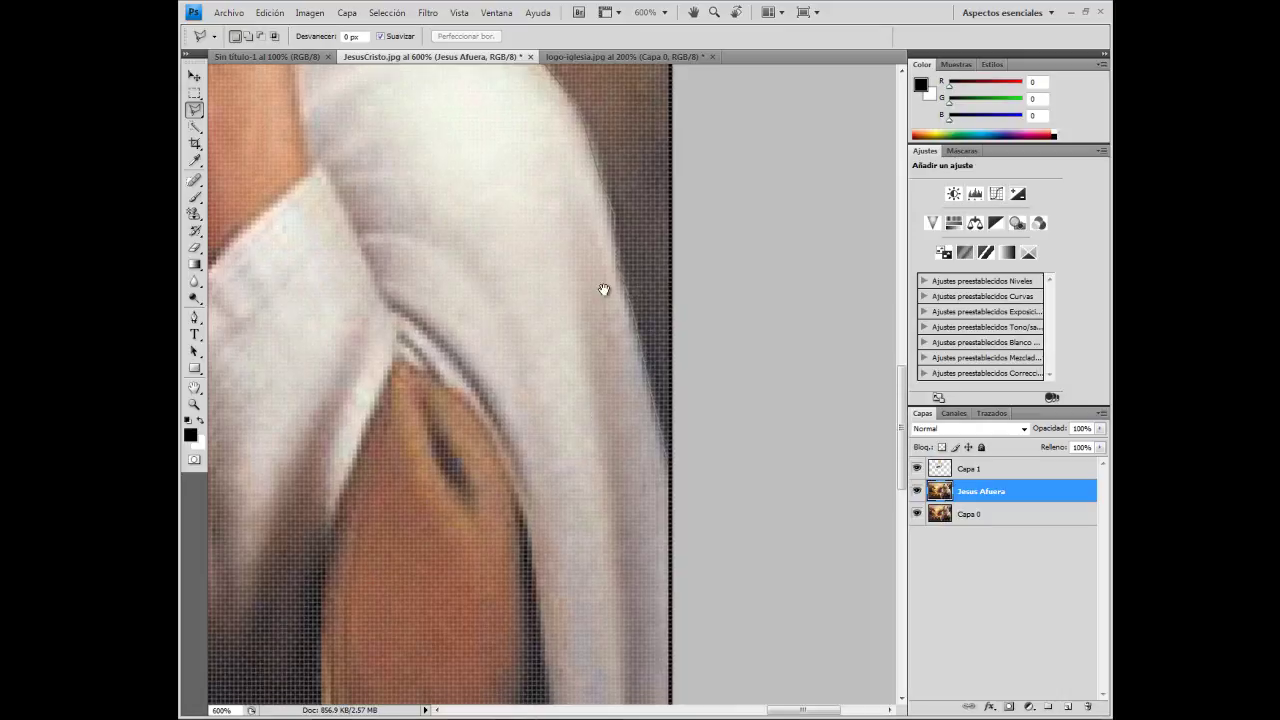
# Carry the outline to the painting's bottom edge and close it into a selection
pyautogui.scroll(-3, 600, 368)
pyautogui.scroll(-3, 676, 386)
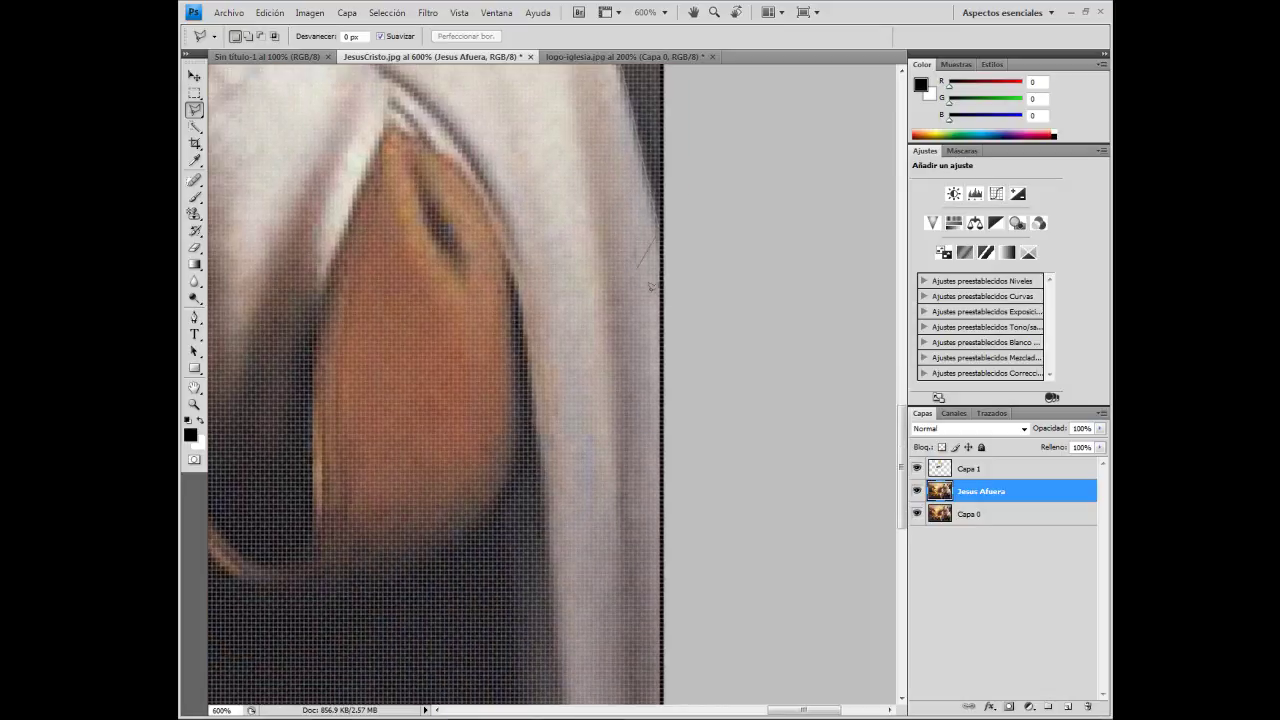
pyautogui.scroll(-3, 690, 310)
pyautogui.scroll(-3, 669, 257)
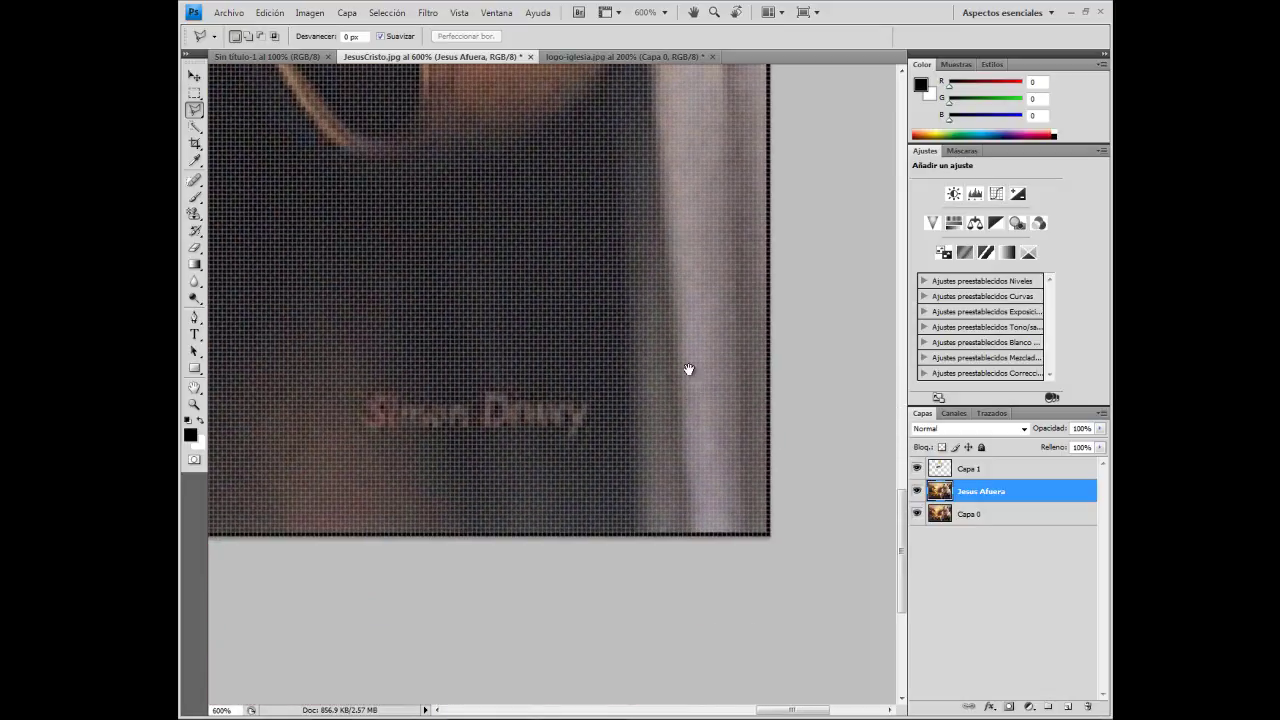
pyautogui.scroll(-3, 675, 300)
pyautogui.scroll(-1, 680, 354)
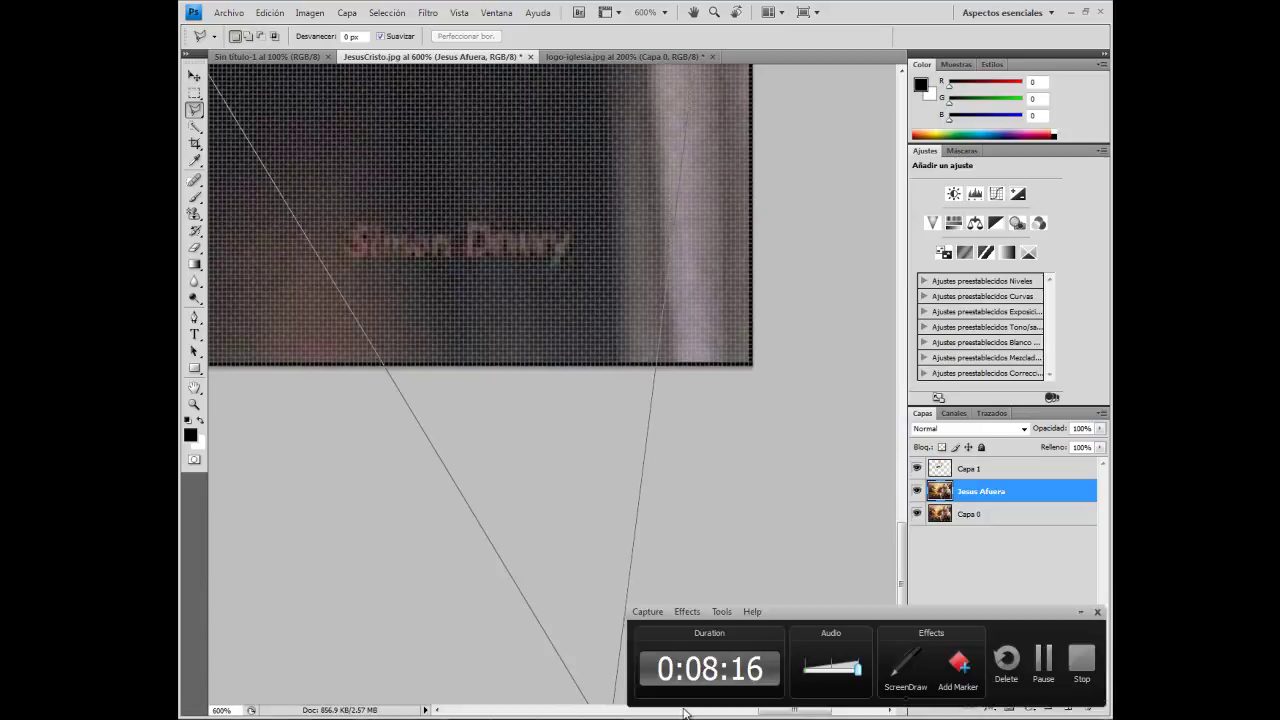
pyautogui.press('Return')
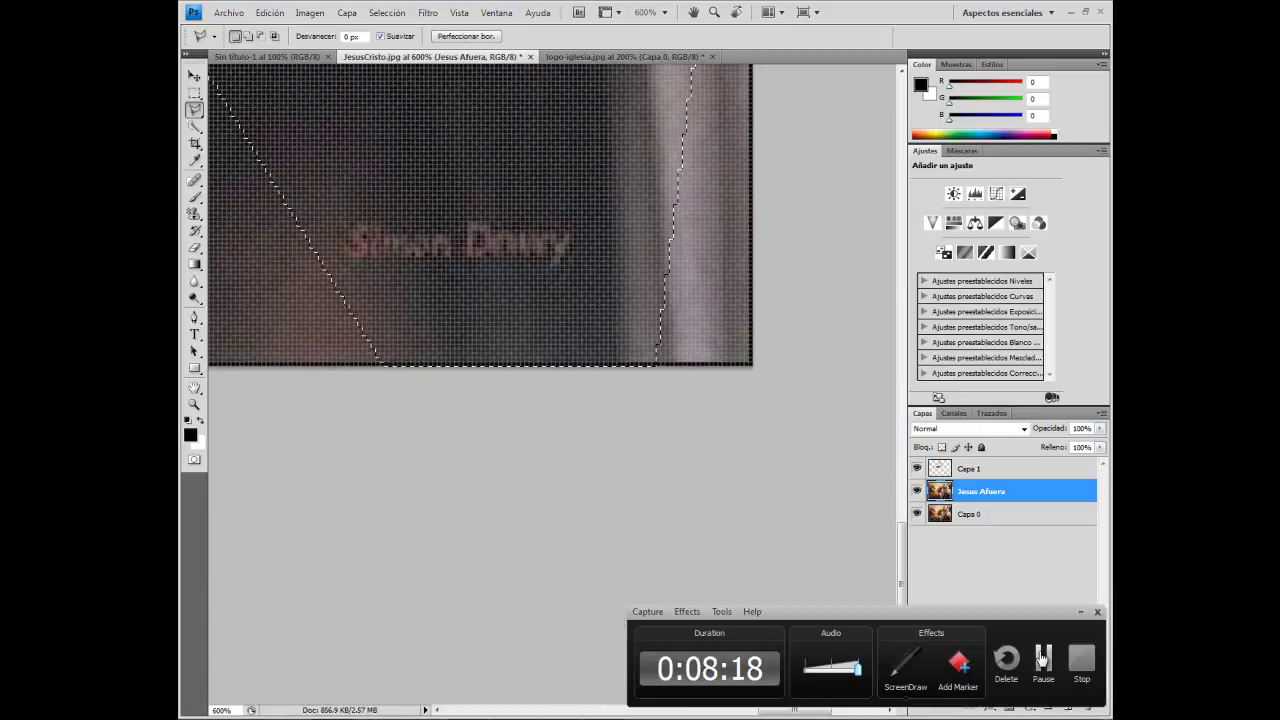